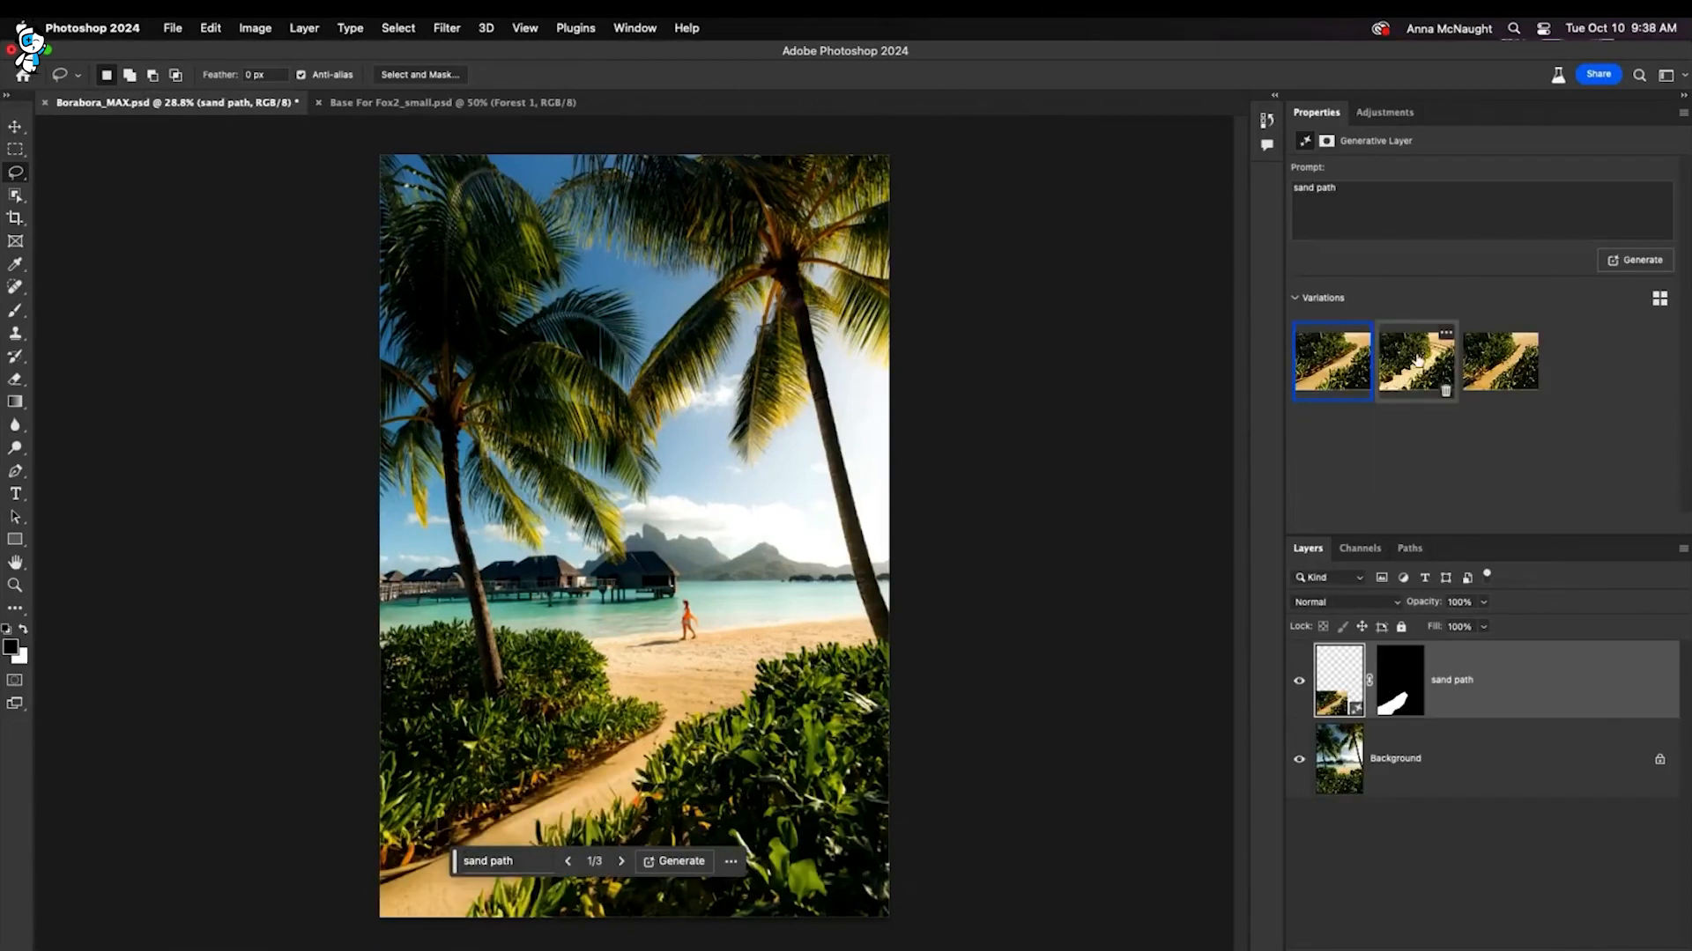
Settle on the third sand path variation for the filled area.
left_click(1414, 357)
left_click(1500, 354)
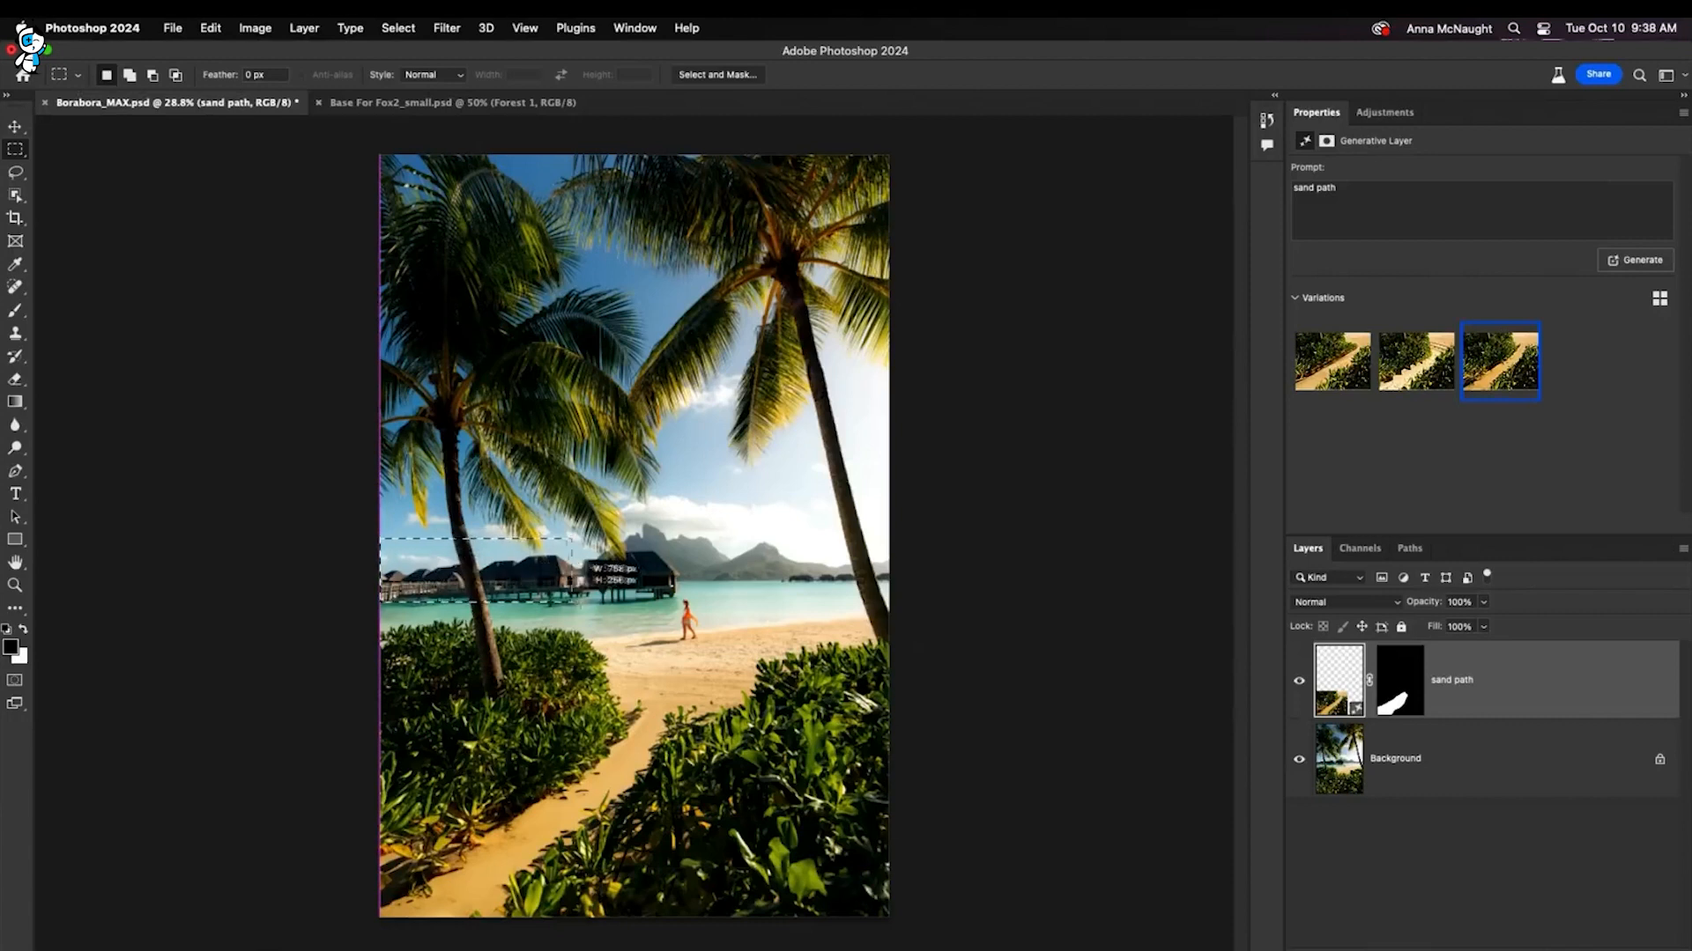
Select the overwater bungalow strip and water right of the palm and generatively fill it.
left_click_drag(682, 609, 682, 609)
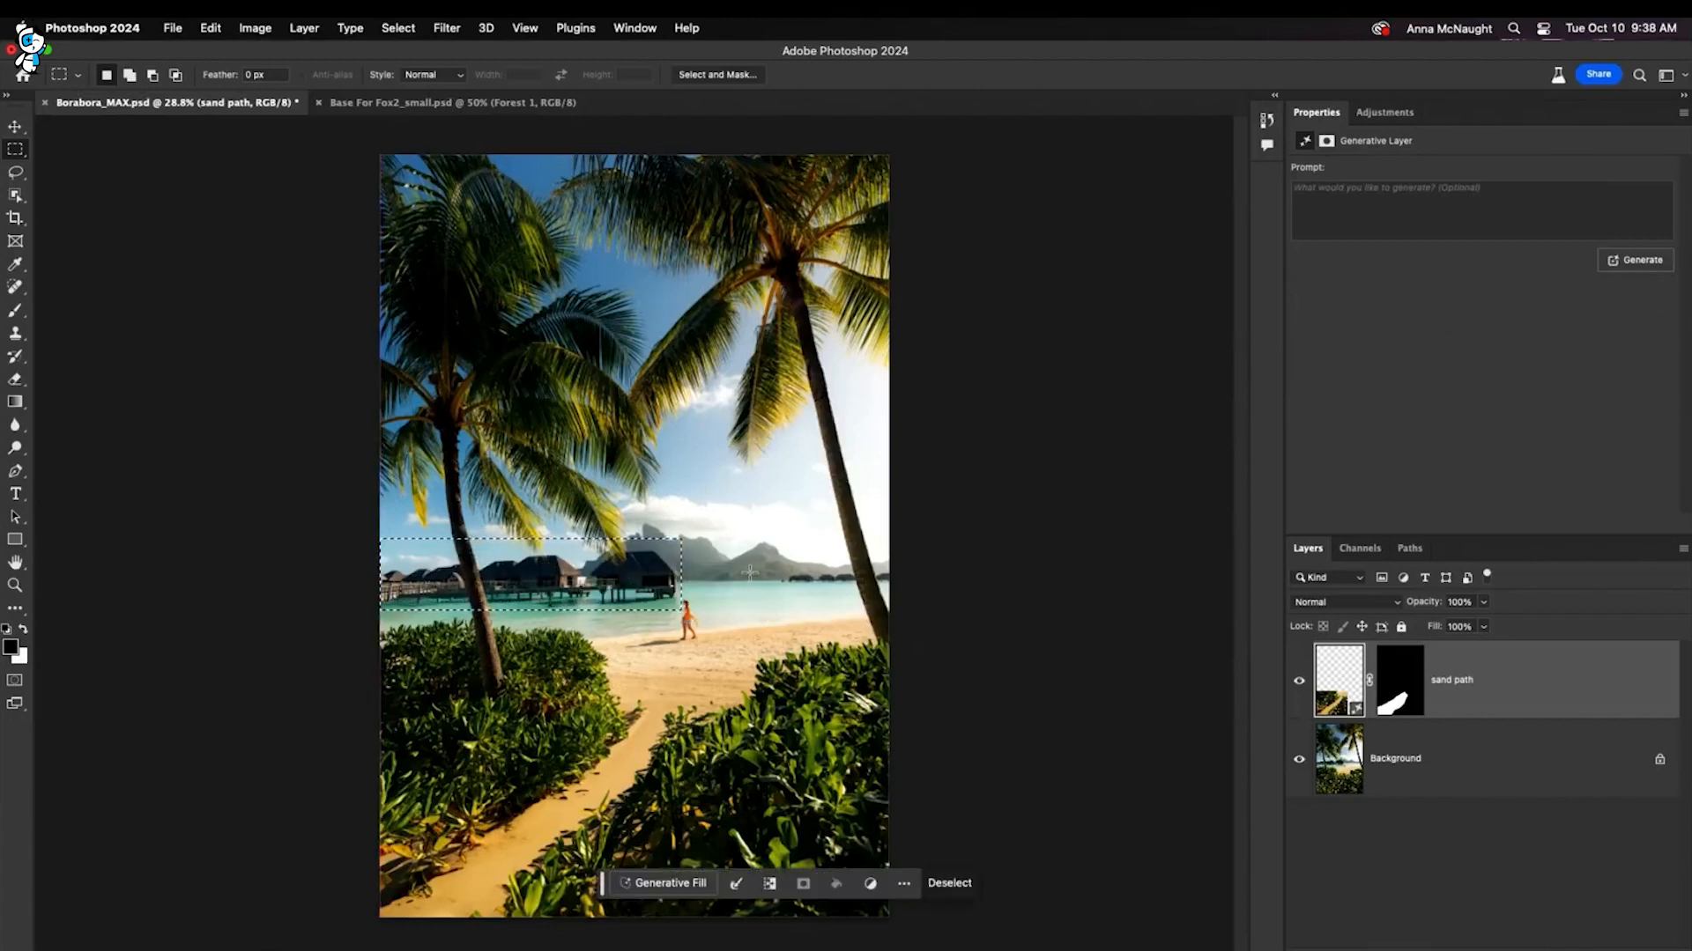
left_click_drag(779, 574, 783, 572)
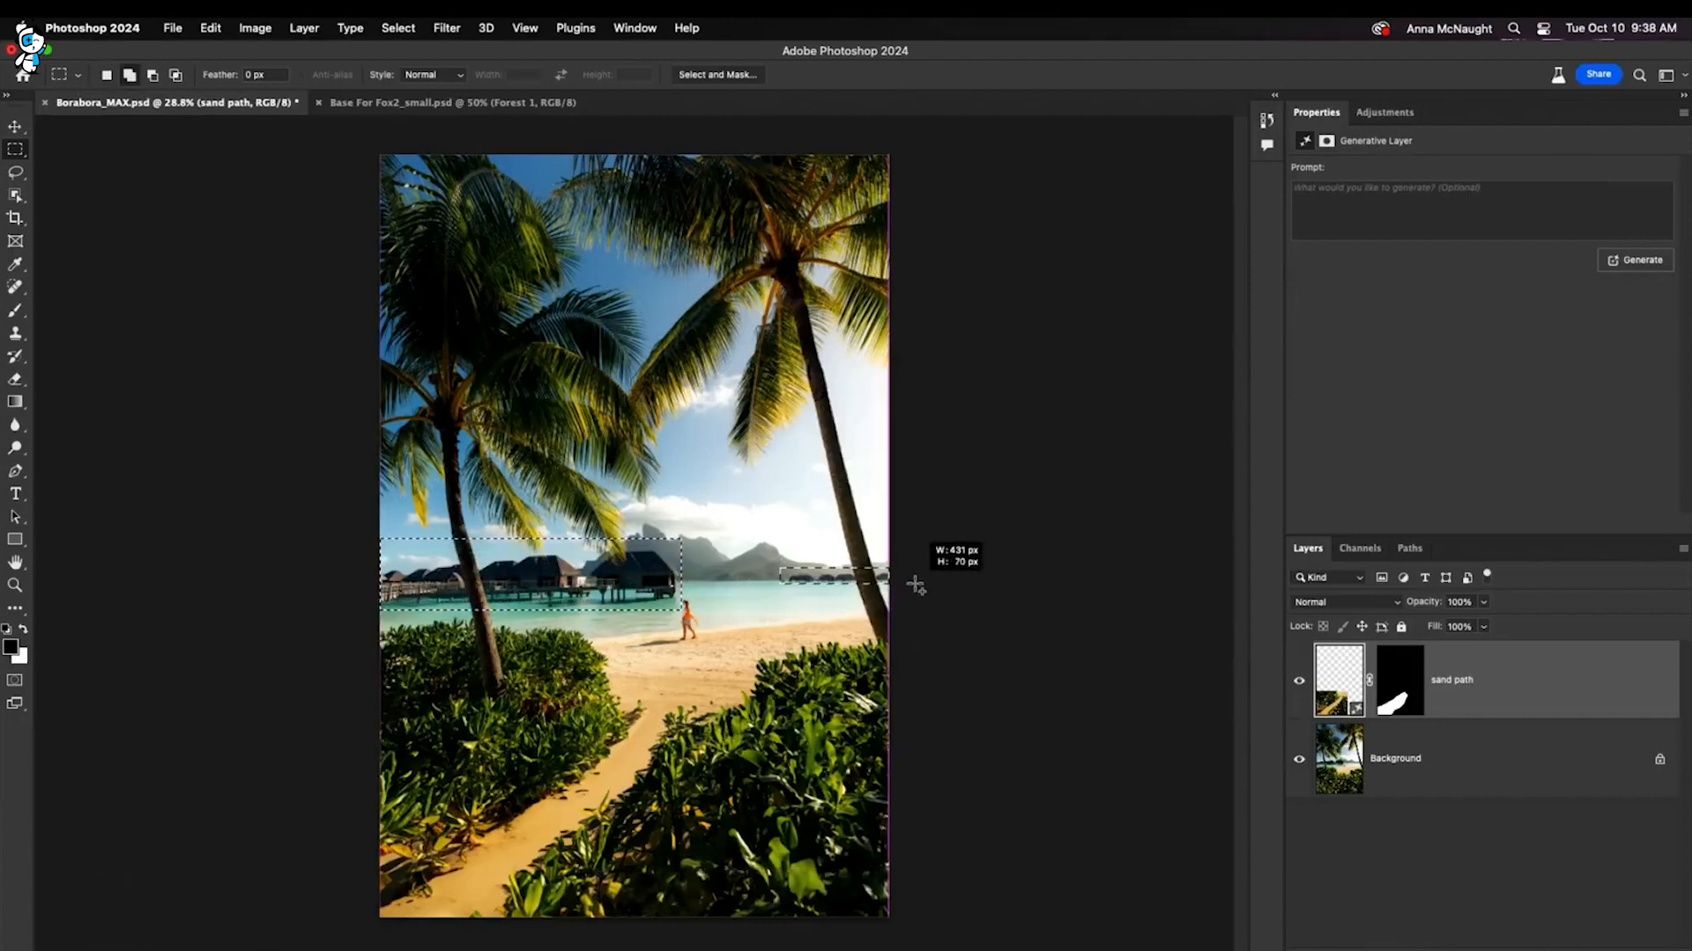
left_click_drag(915, 584, 916, 585)
left_click(989, 887)
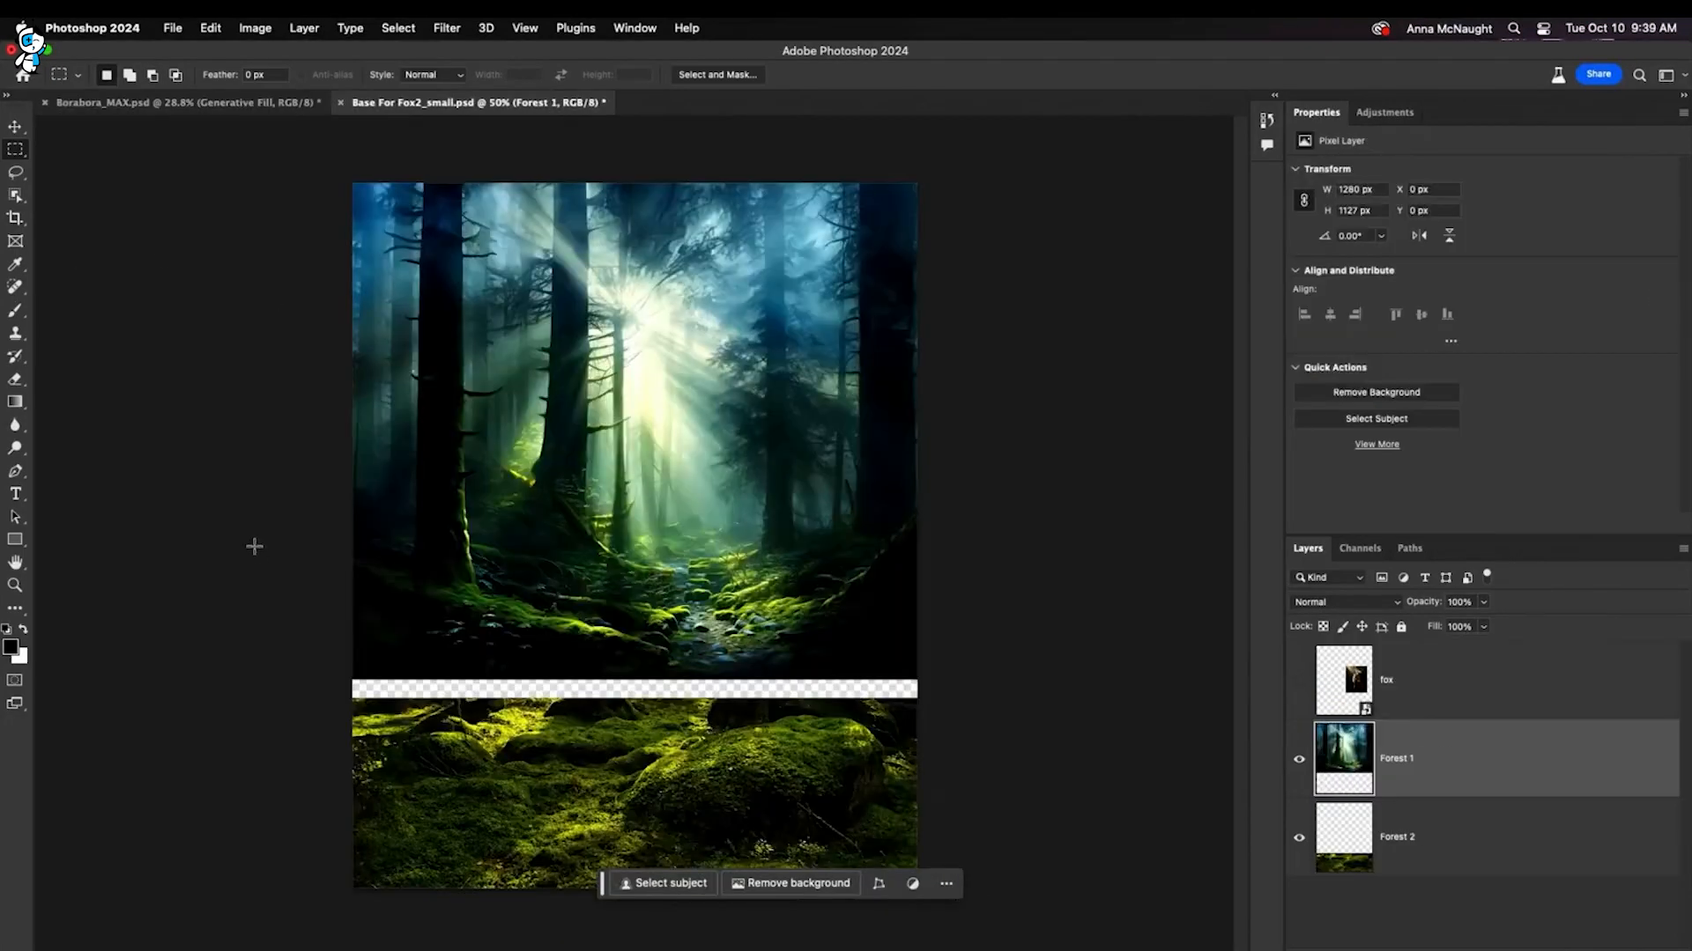
Marquee the band above the transparent gap across the full forest canvas width.
left_click_drag(345, 597, 368, 642)
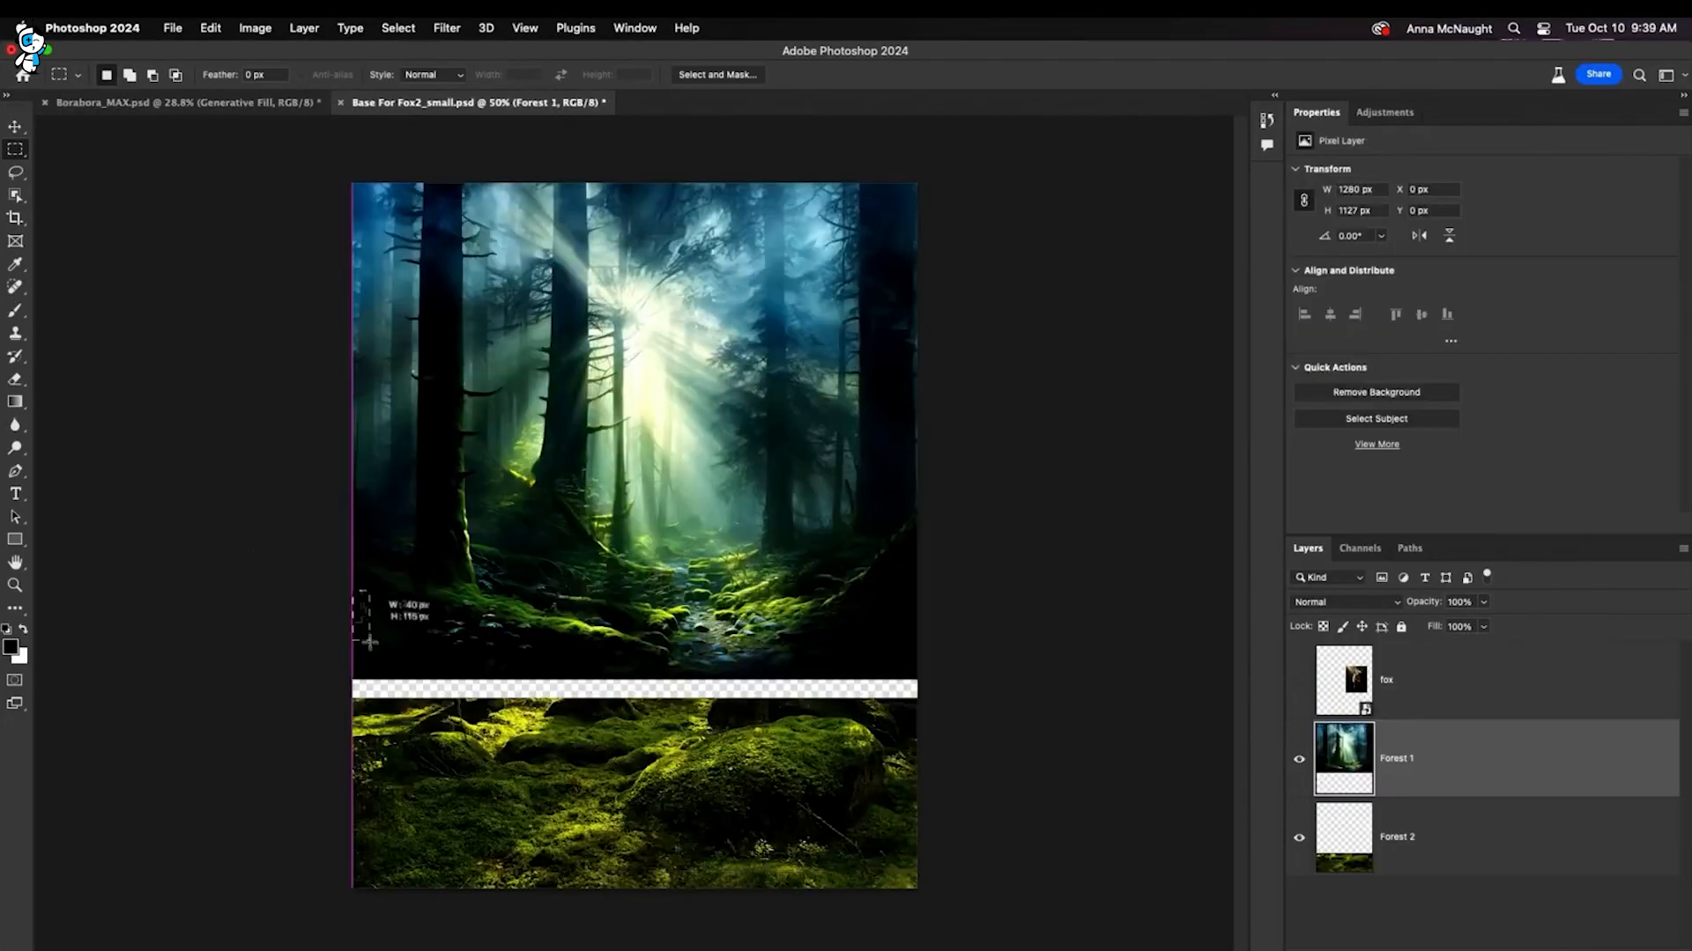
left_click_drag(542, 747, 941, 753)
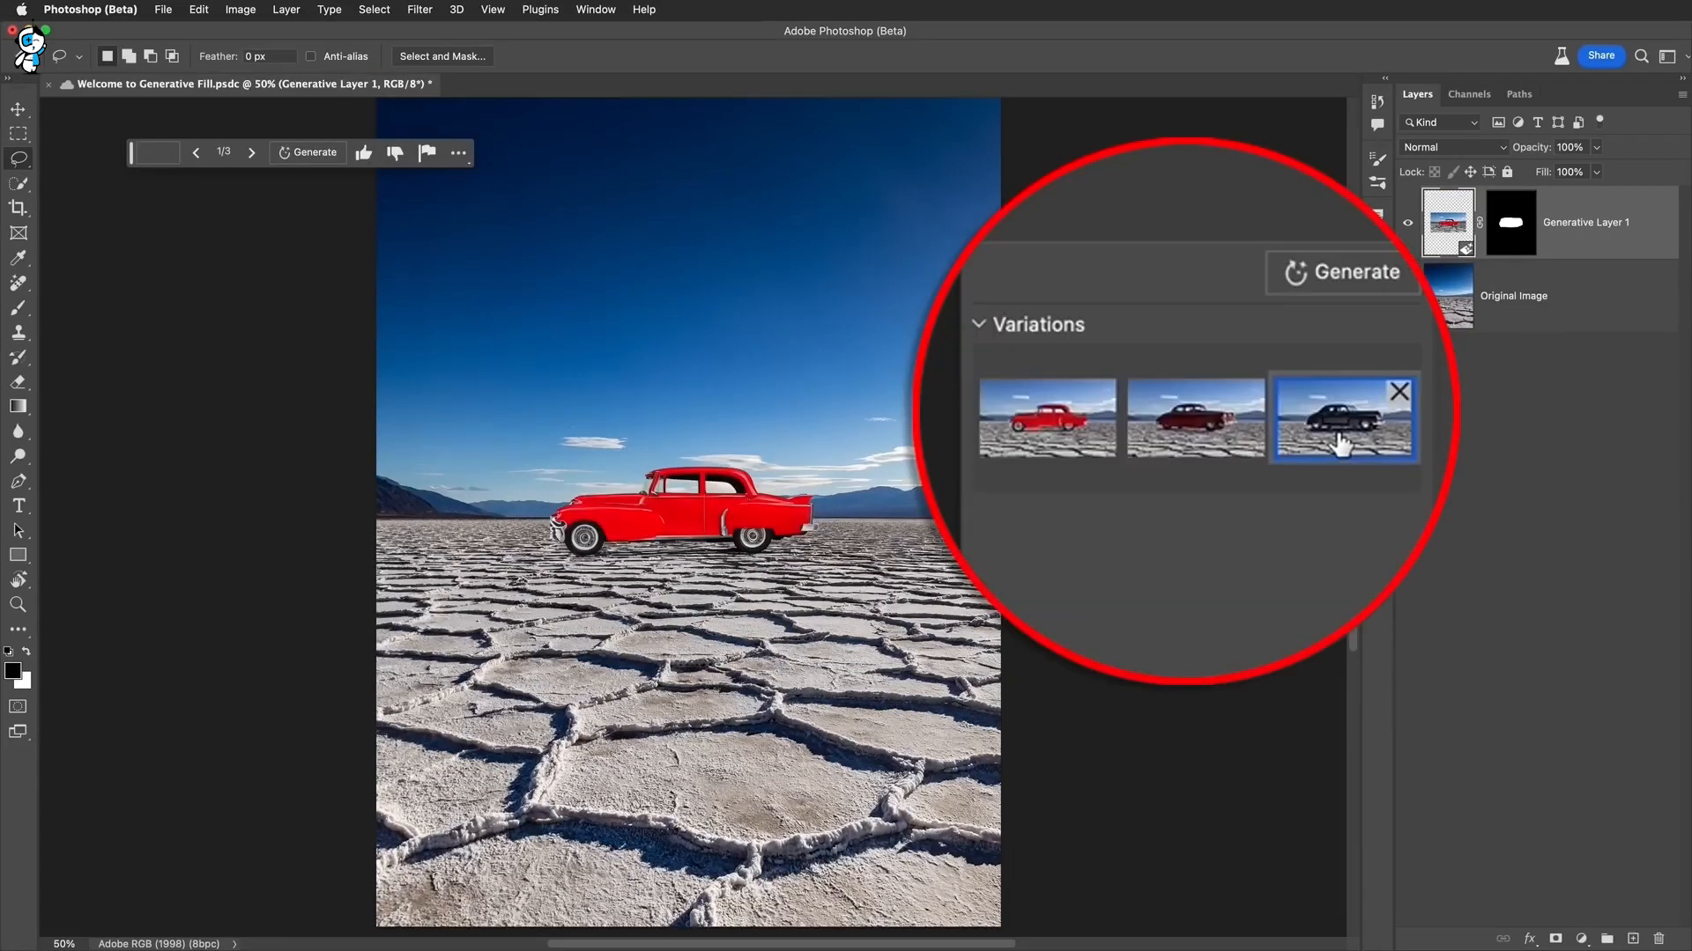
Apply the darker car variation, then fill the cowboy photo's empty left area with 'expand background'.
left_click(1262, 418)
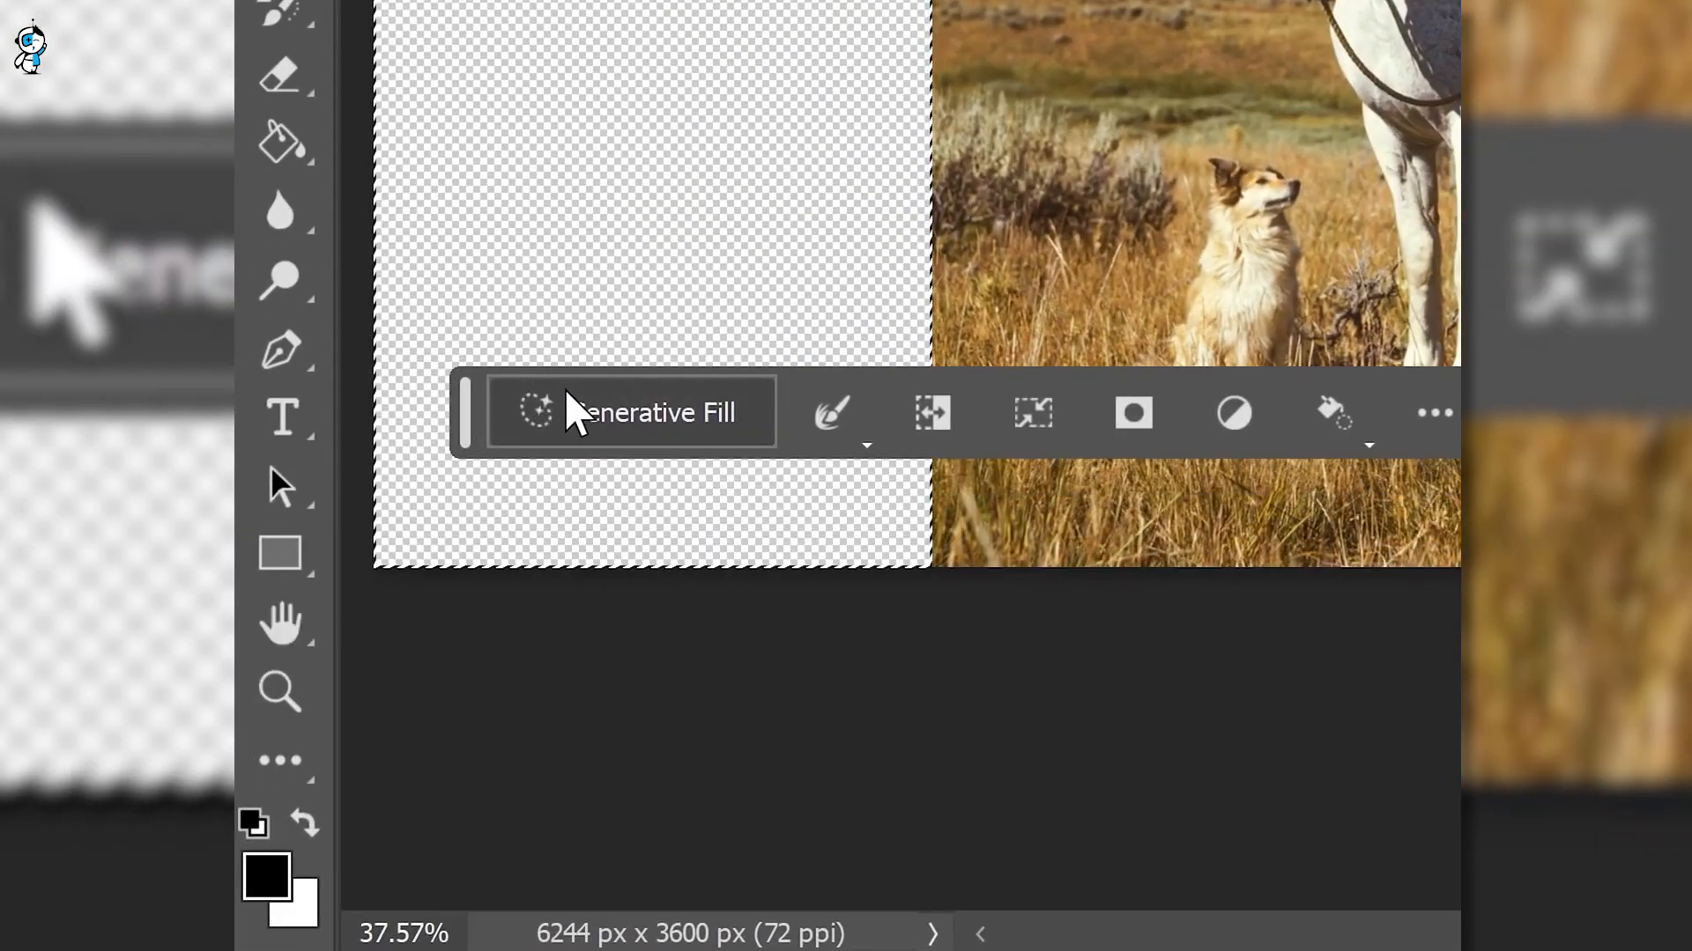
left_click(360, 641)
type("expand backgr")
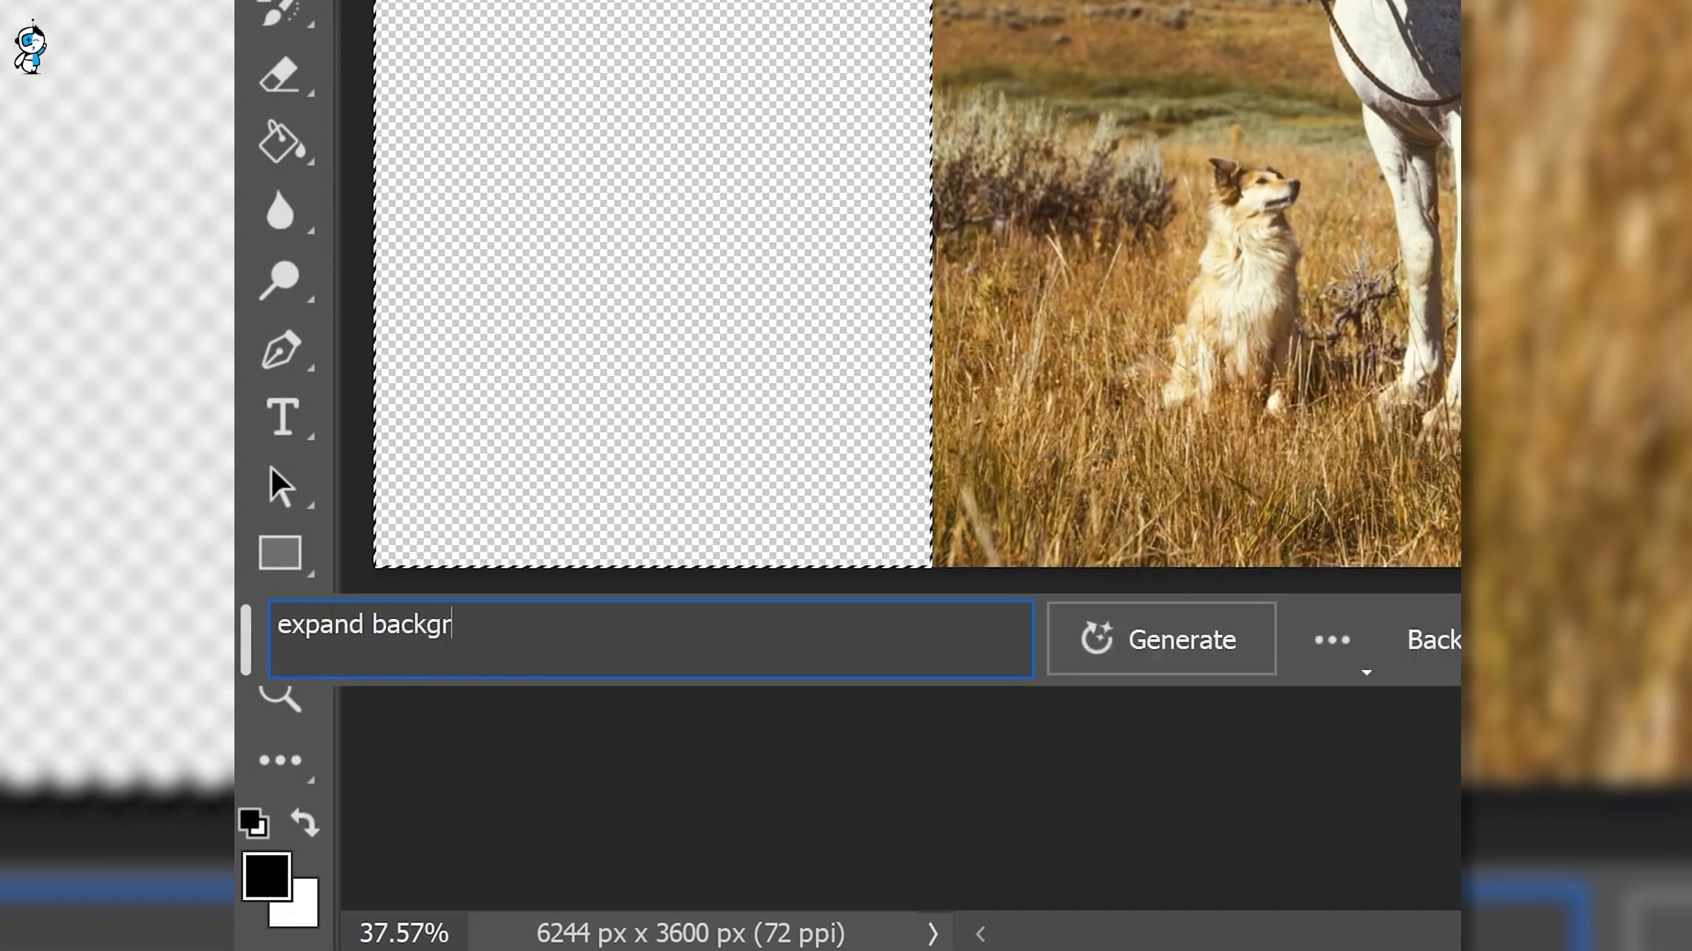
type("ound")
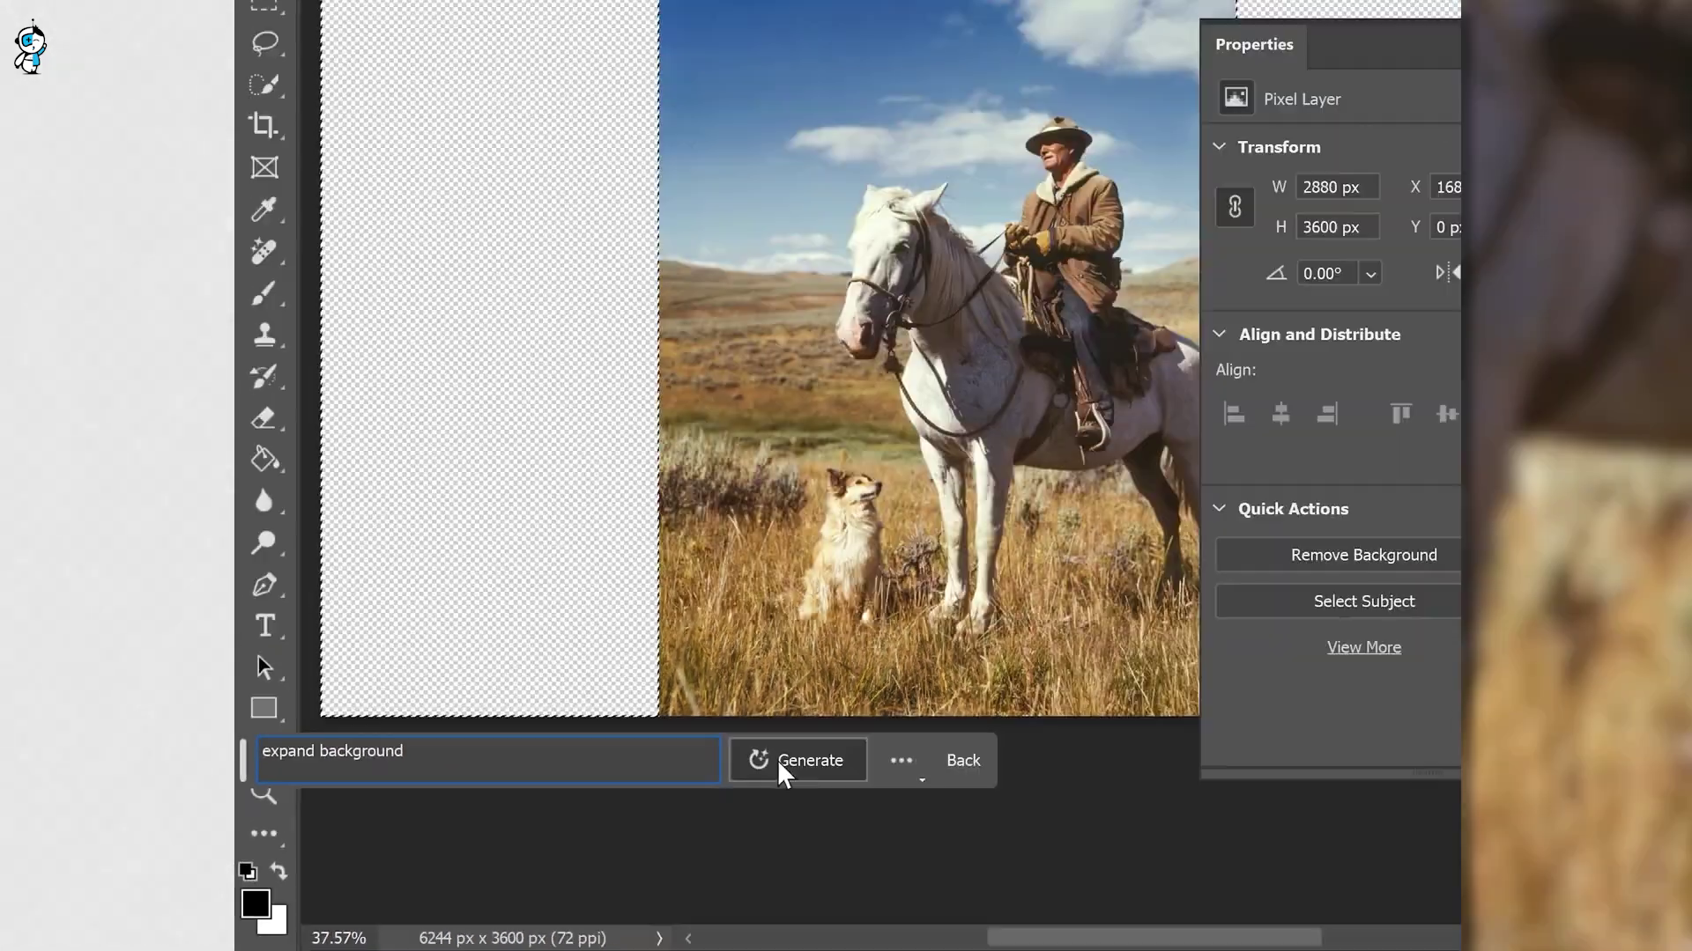
left_click(799, 759)
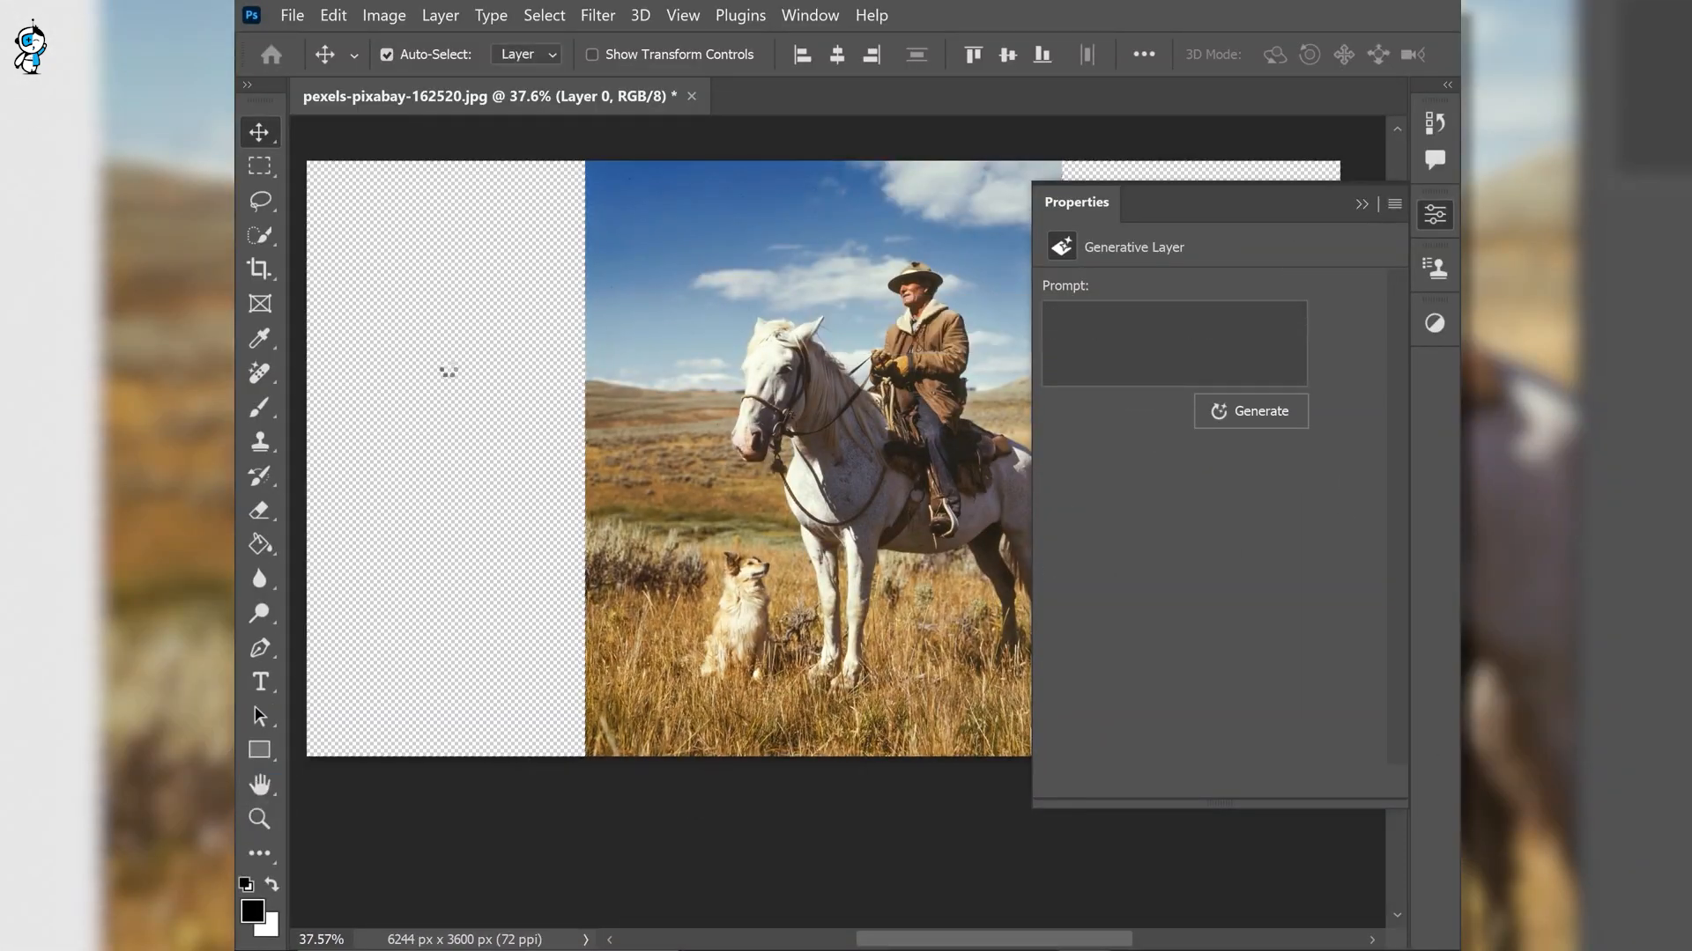
left_click(1361, 206)
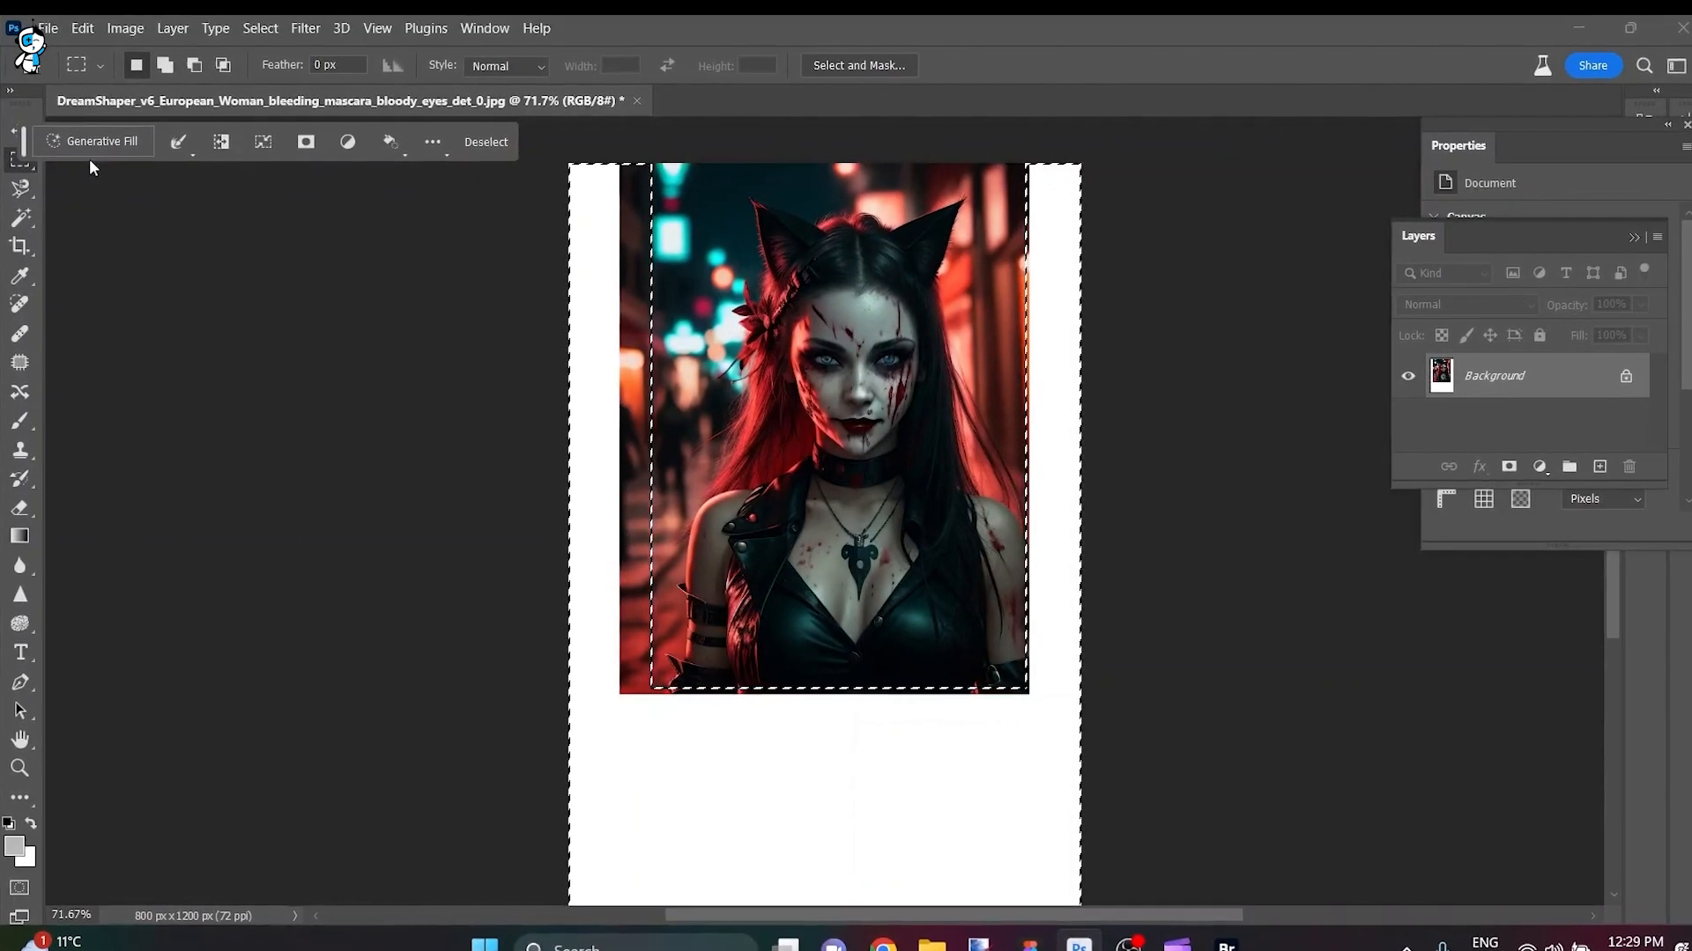
Generatively fill the white area around the portrait to extend its background.
left_click(99, 143)
left_click(411, 137)
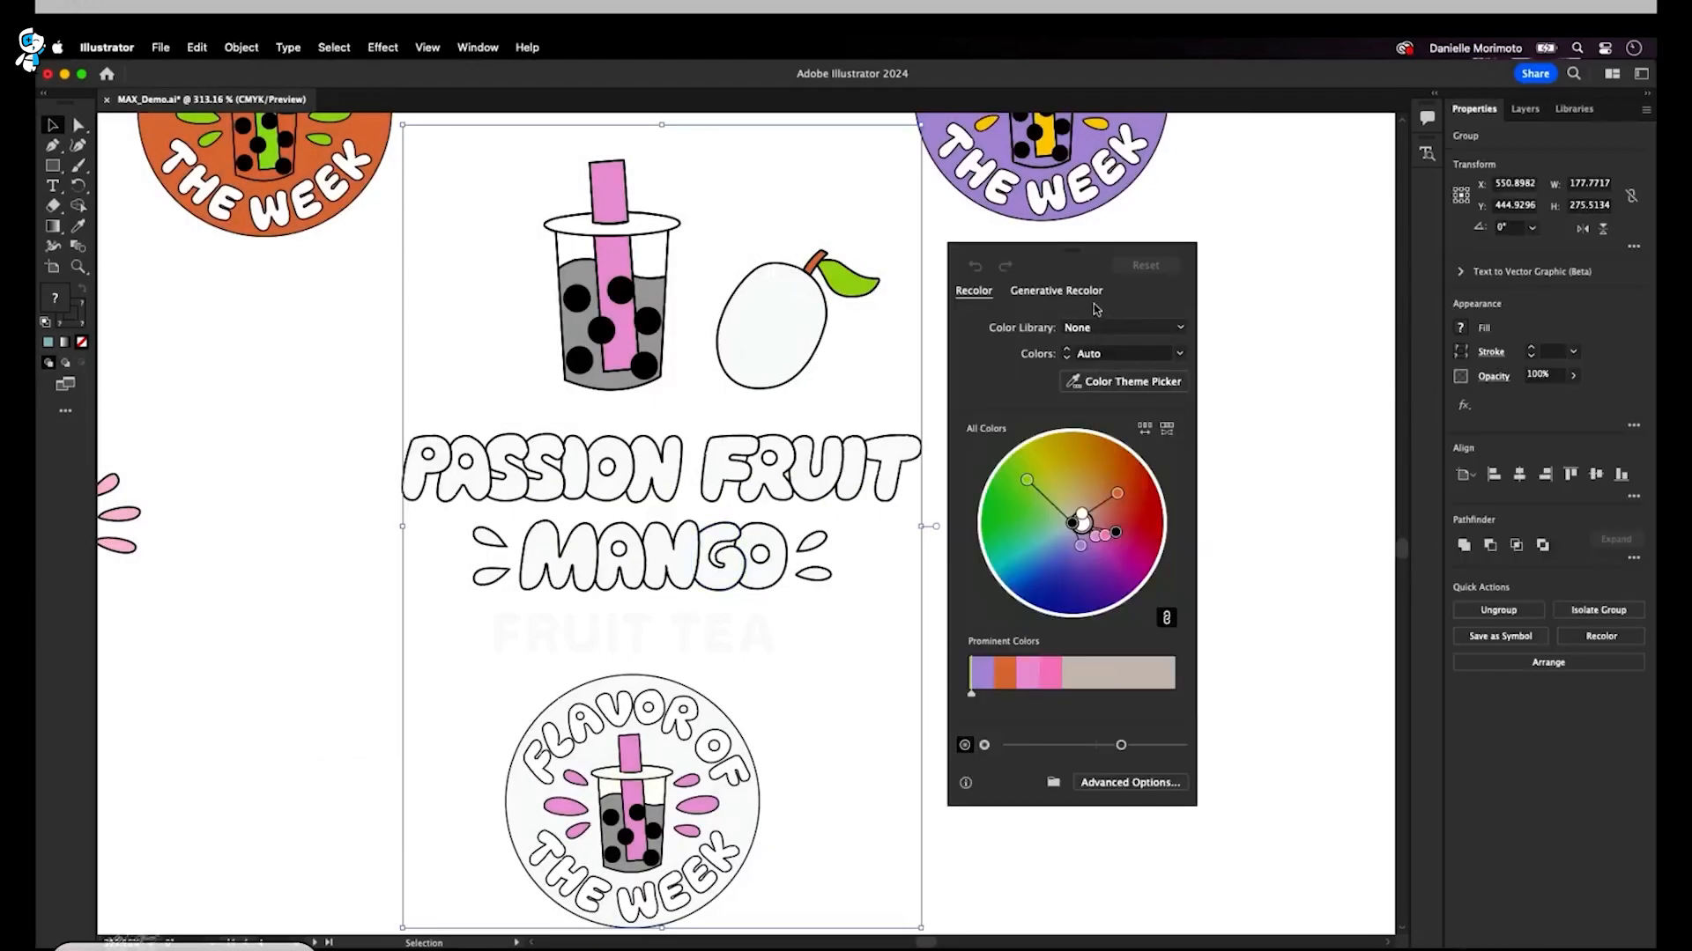
Generatively recolour the boba artwork with the passion fruit mango prompt, applying the first palette.
left_click(1082, 294)
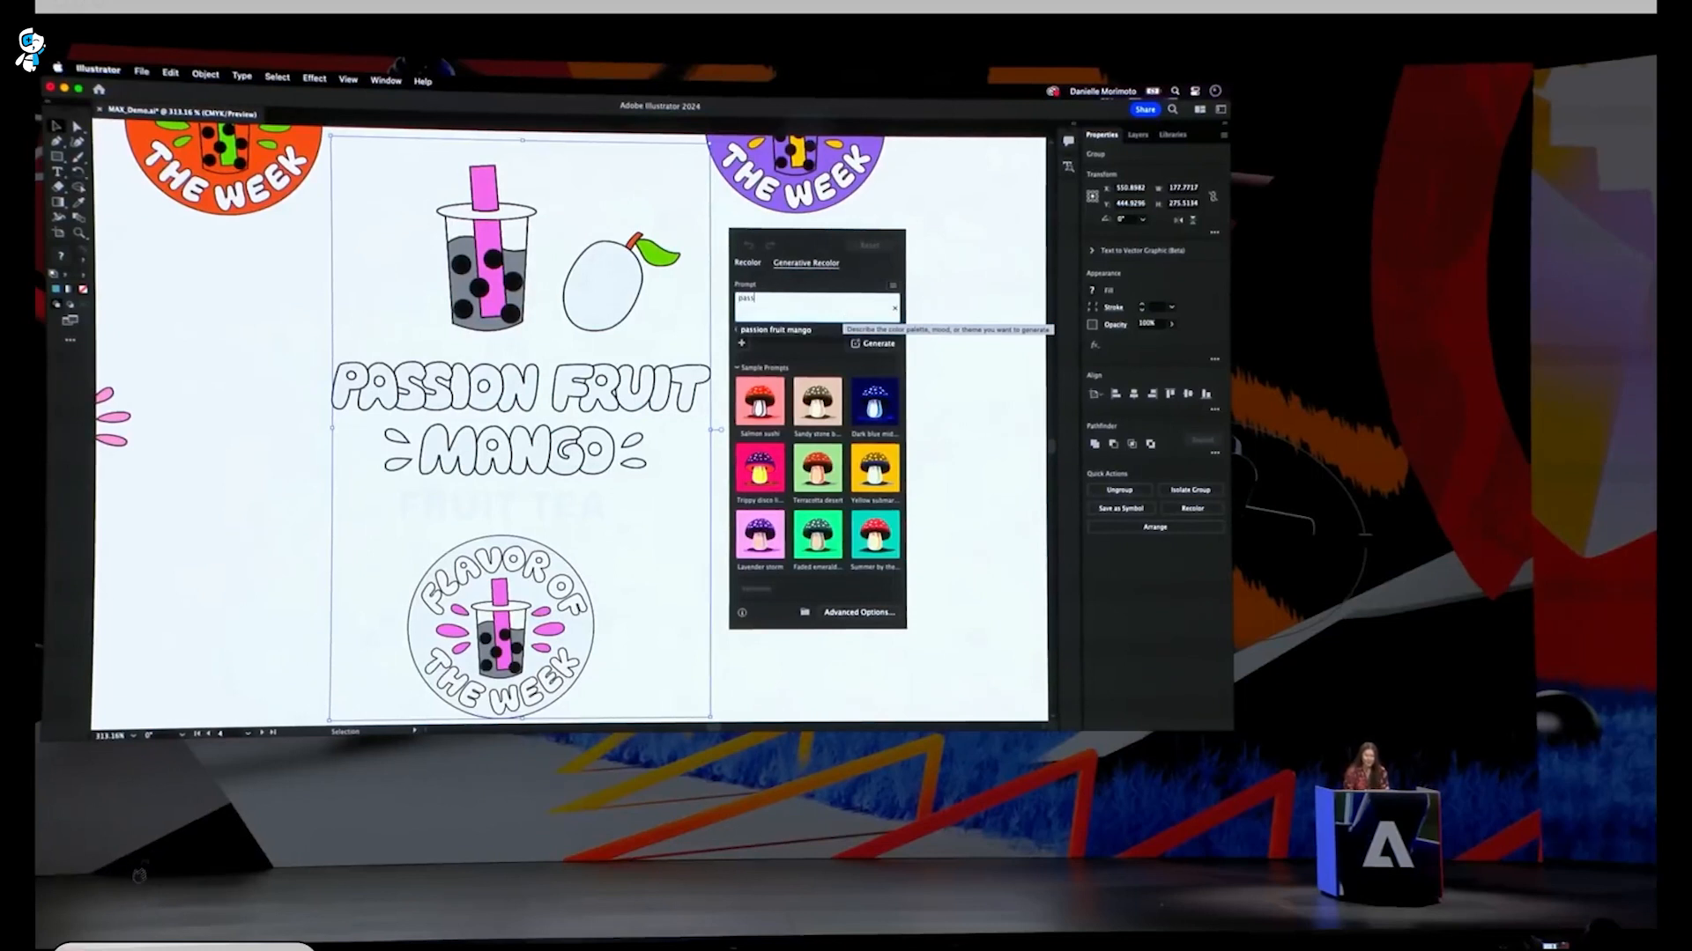
left_click(817, 333)
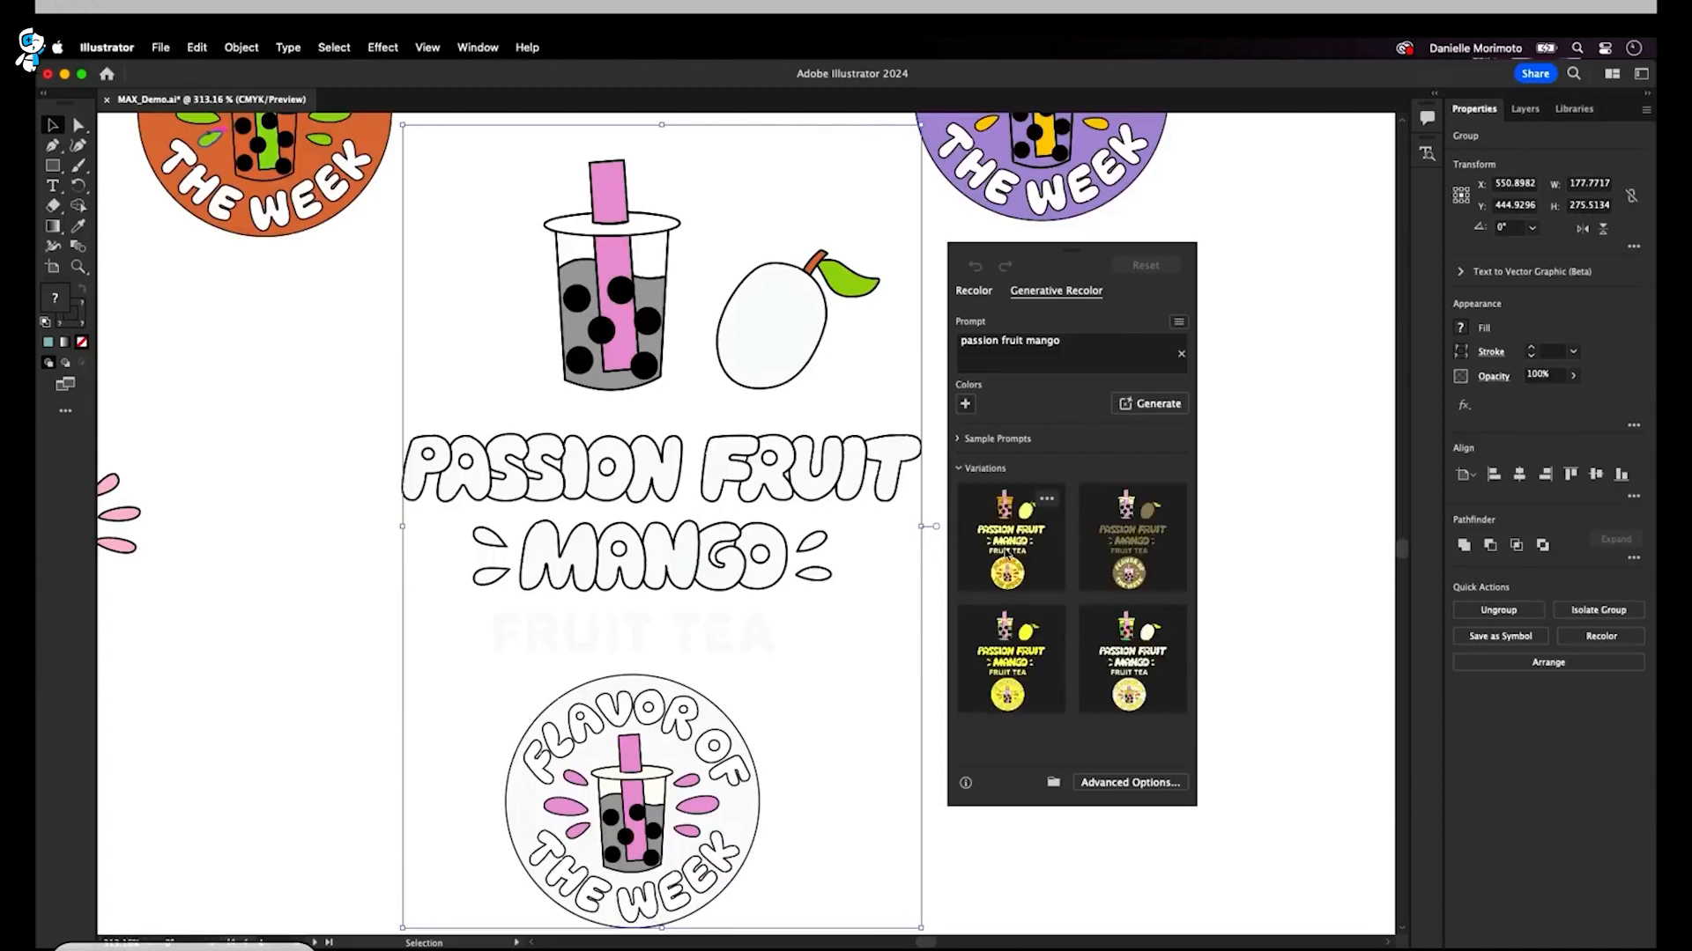
left_click(1008, 552)
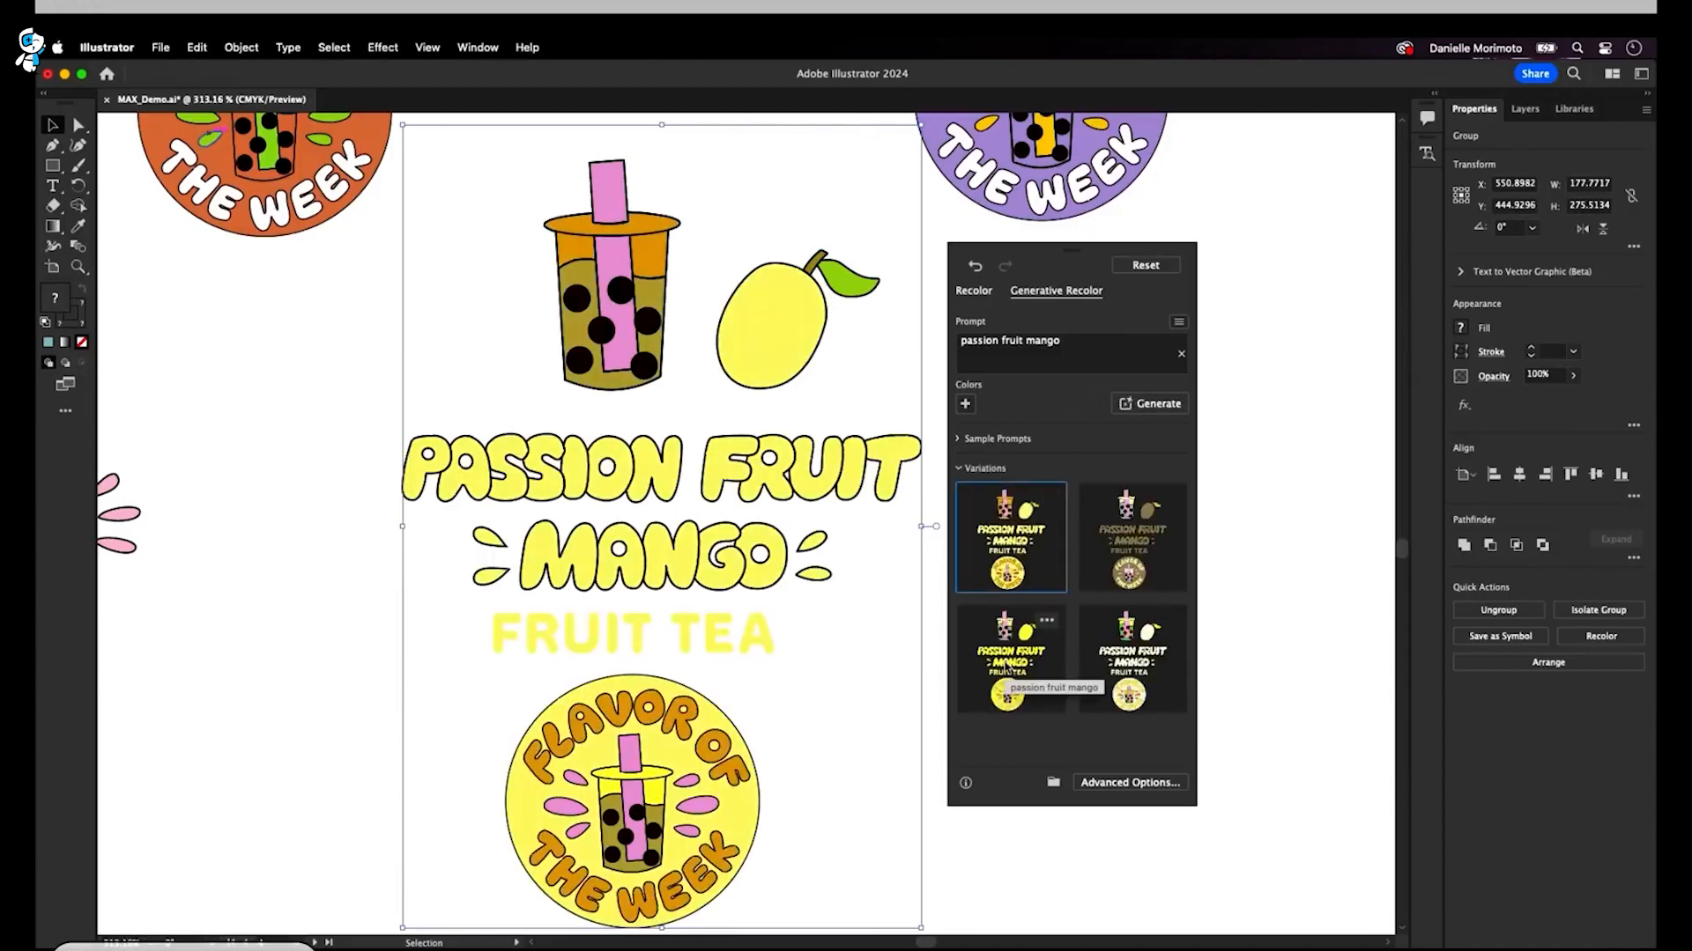
left_click(1139, 784)
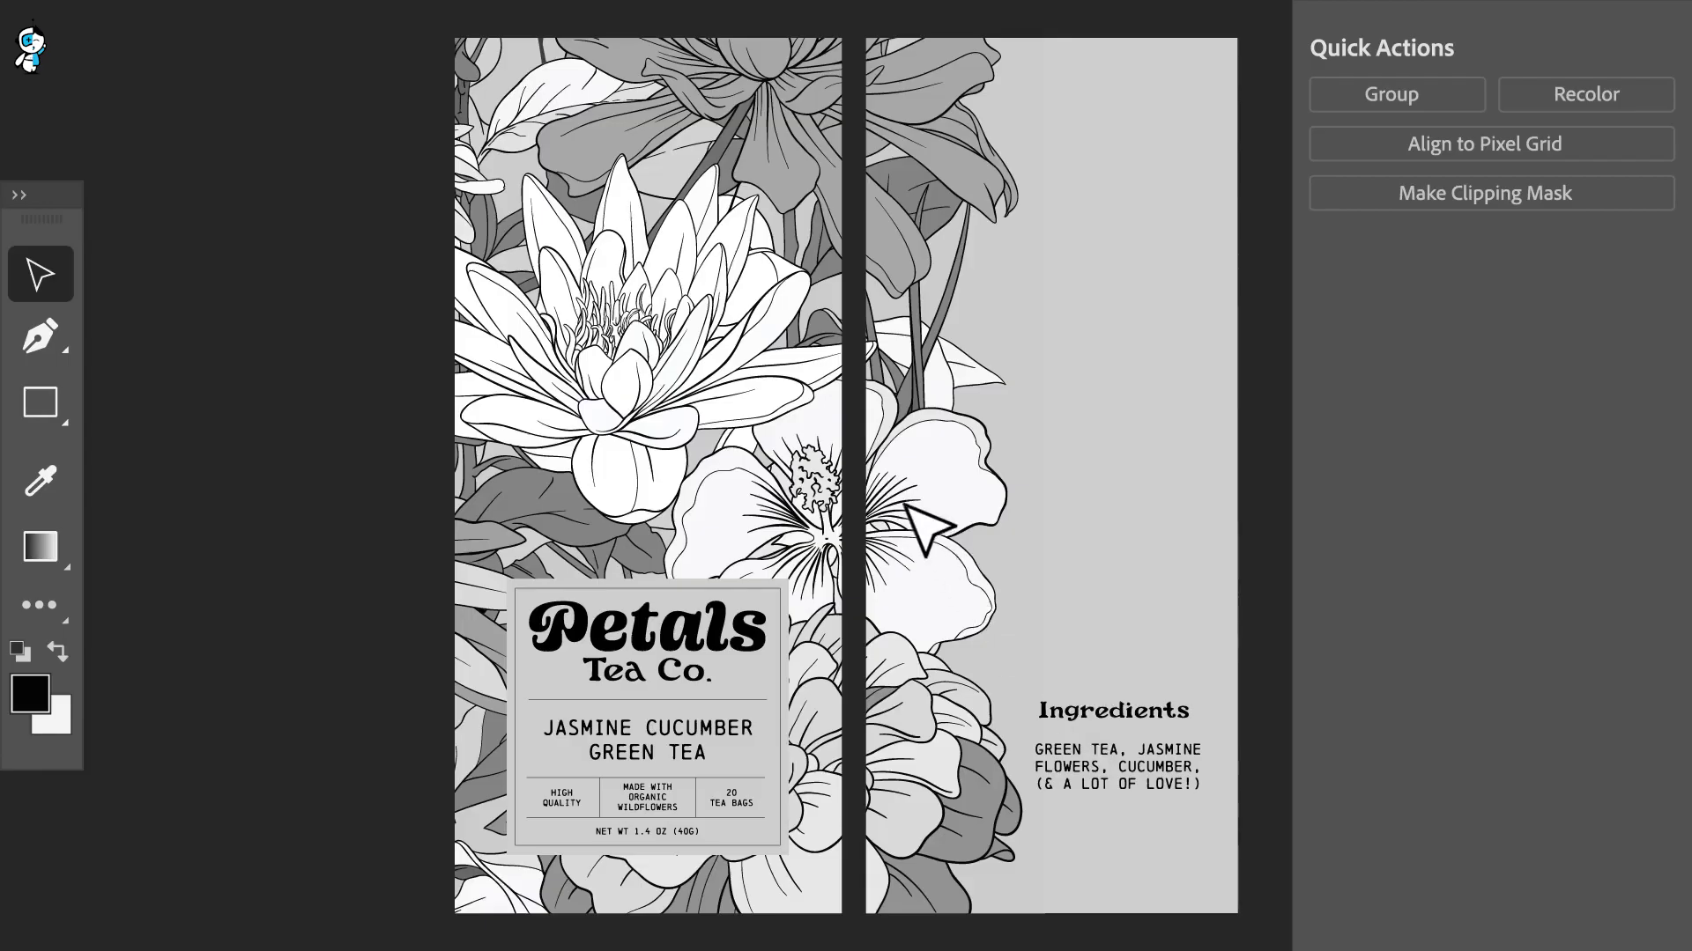
Recolour the tea packaging artwork in peaceful pastels and begin a new palette prompt for the 3D text.
left_click(925, 527)
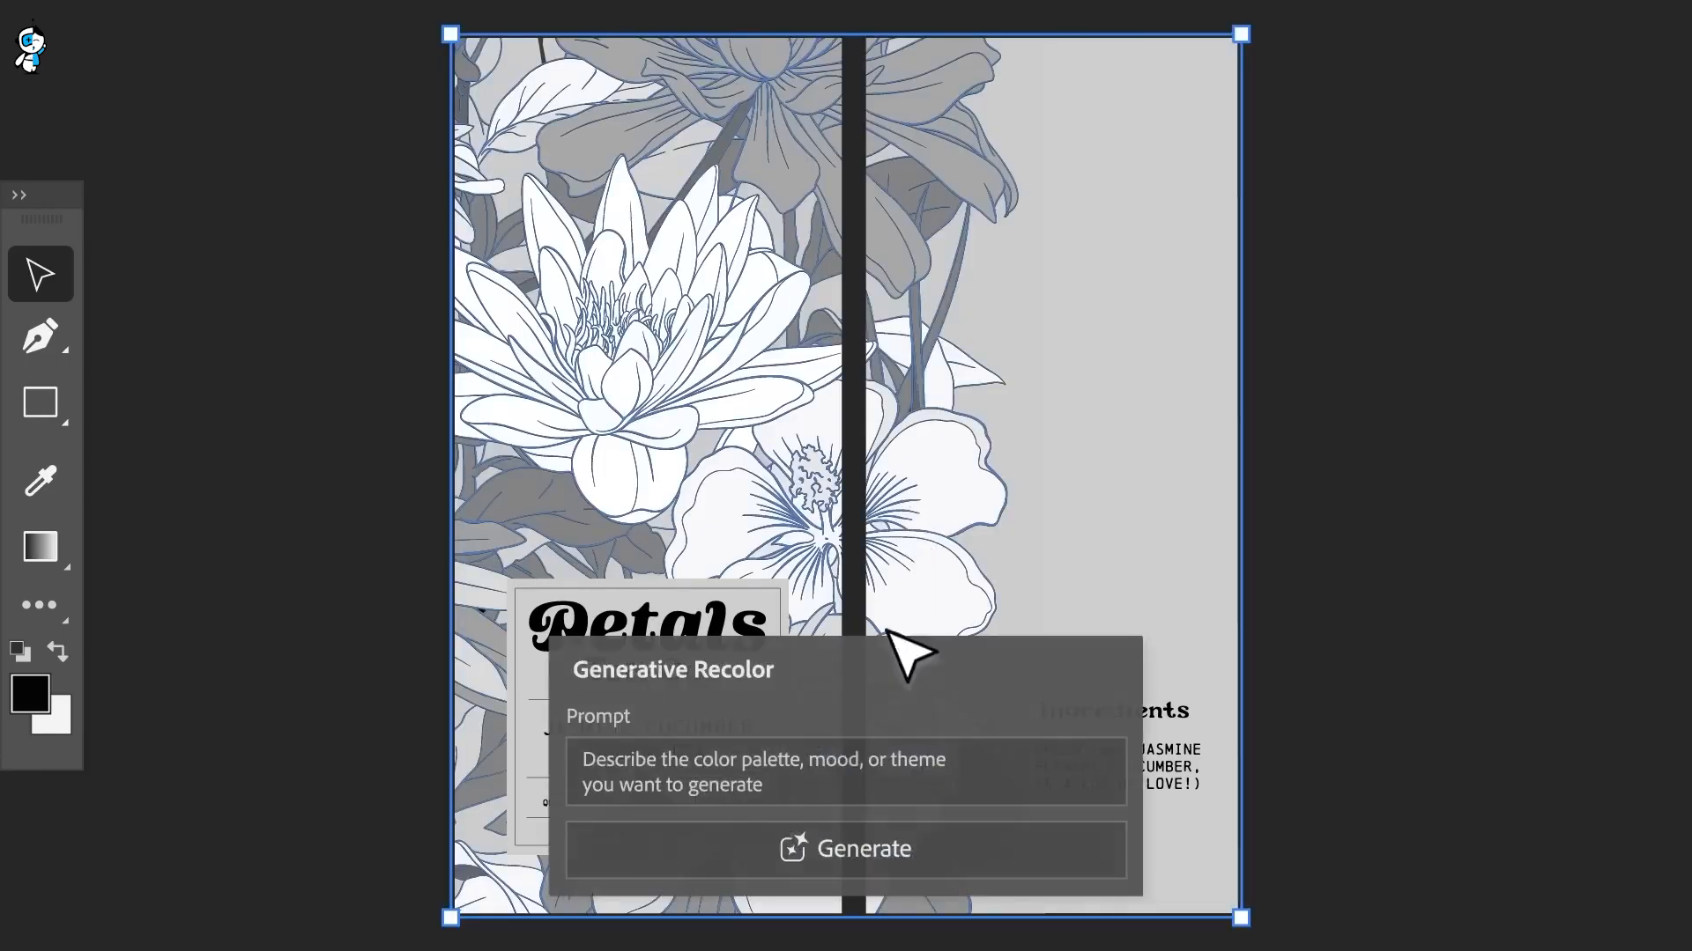
type("peaceful pastels")
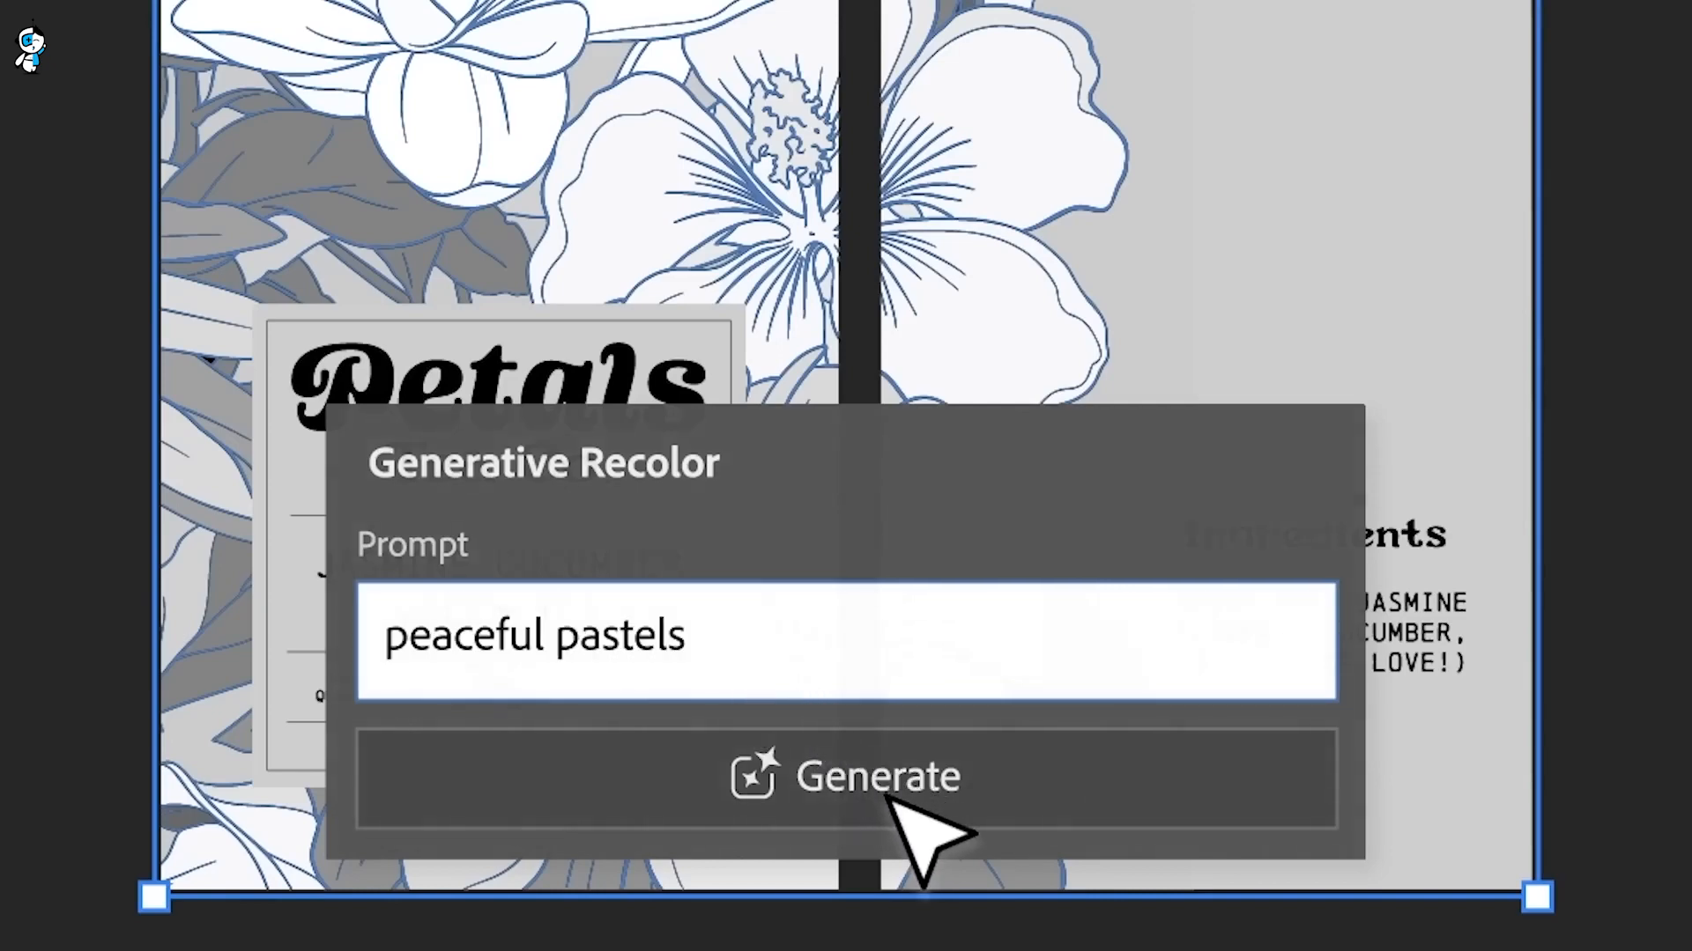
left_click(883, 794)
left_click(562, 680)
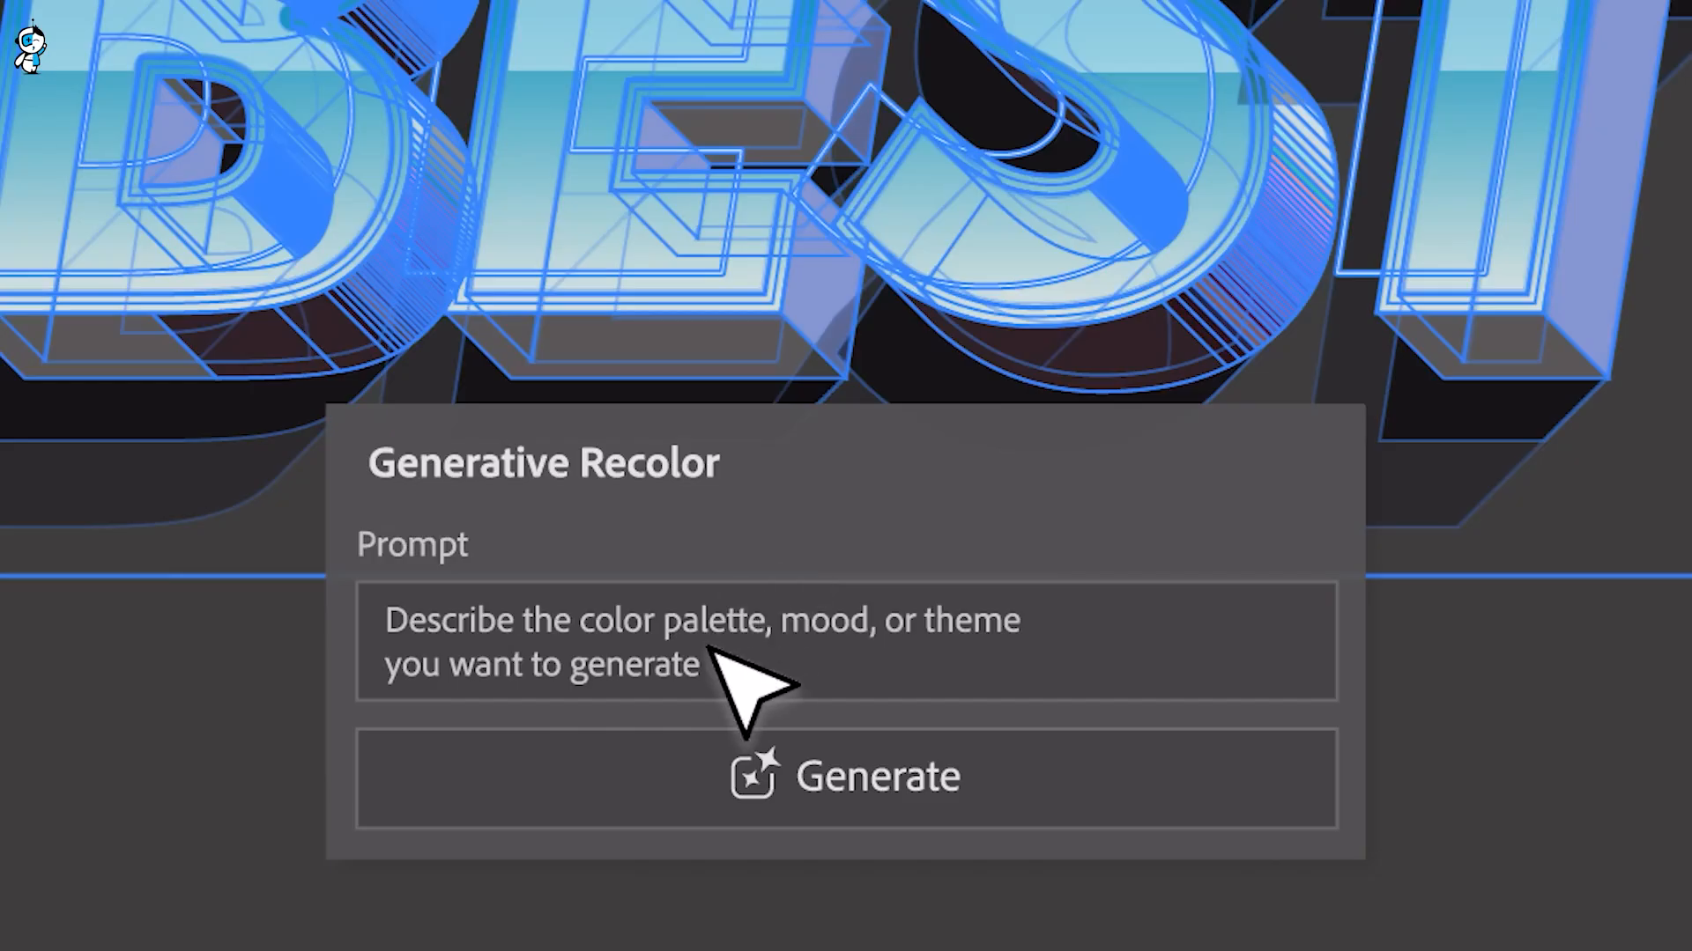
left_click(713, 648)
type("vivid")
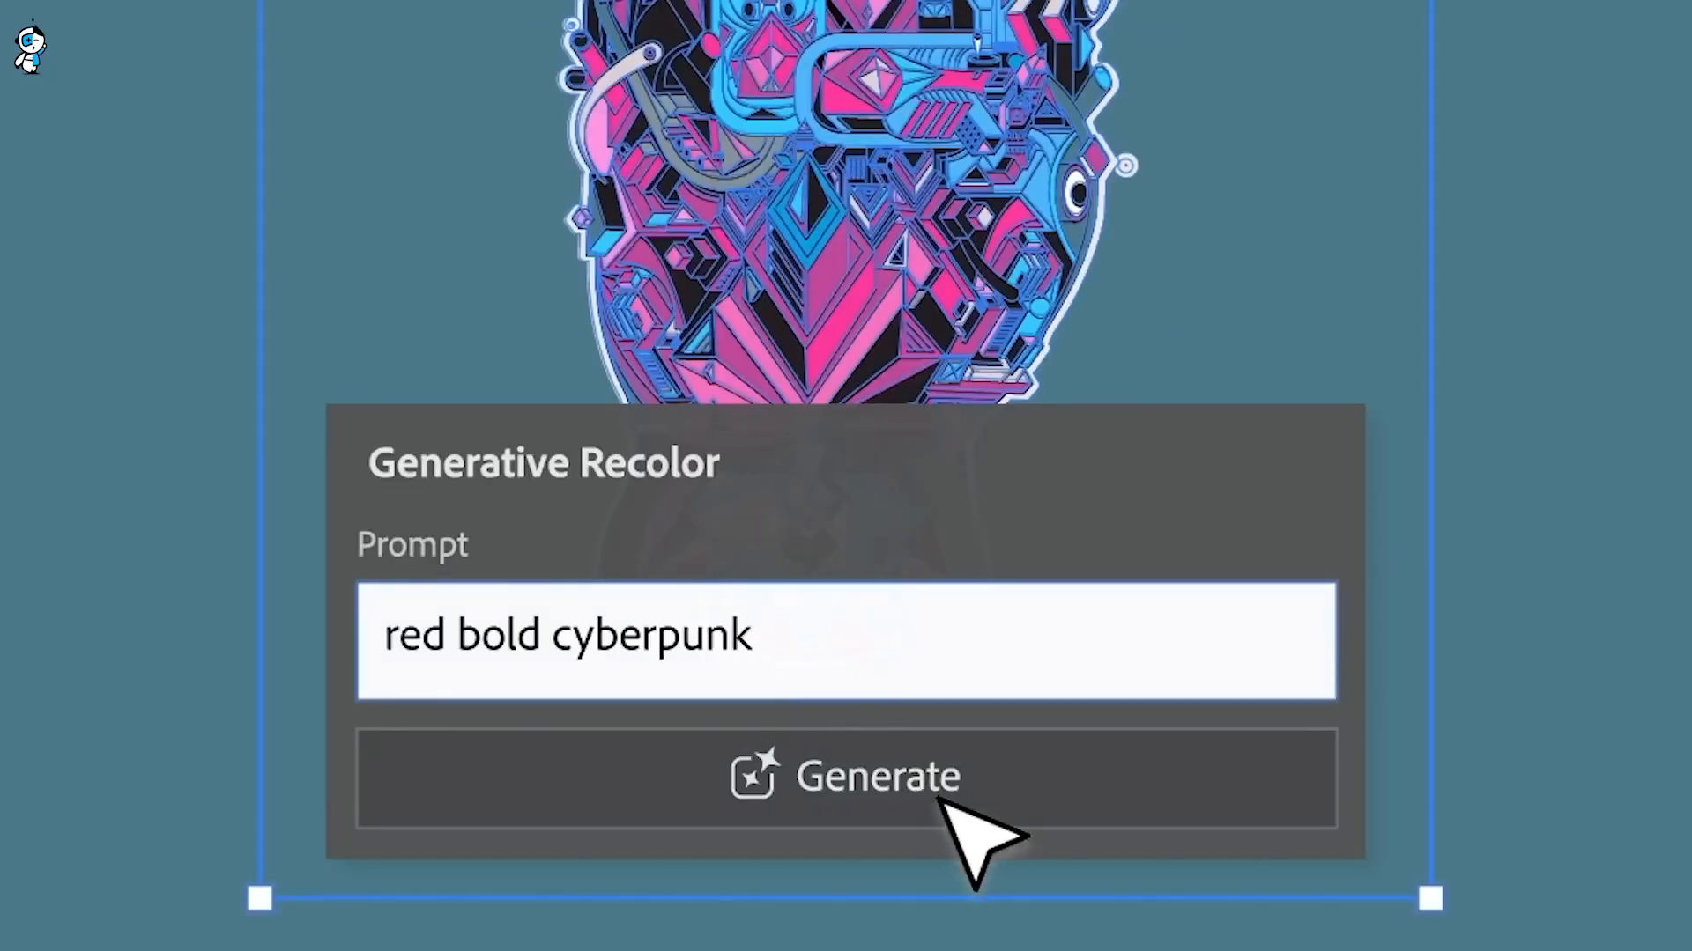
Generate red and pink bold cyberpunk recolours of the 3D text.
left_click(940, 796)
type("pink")
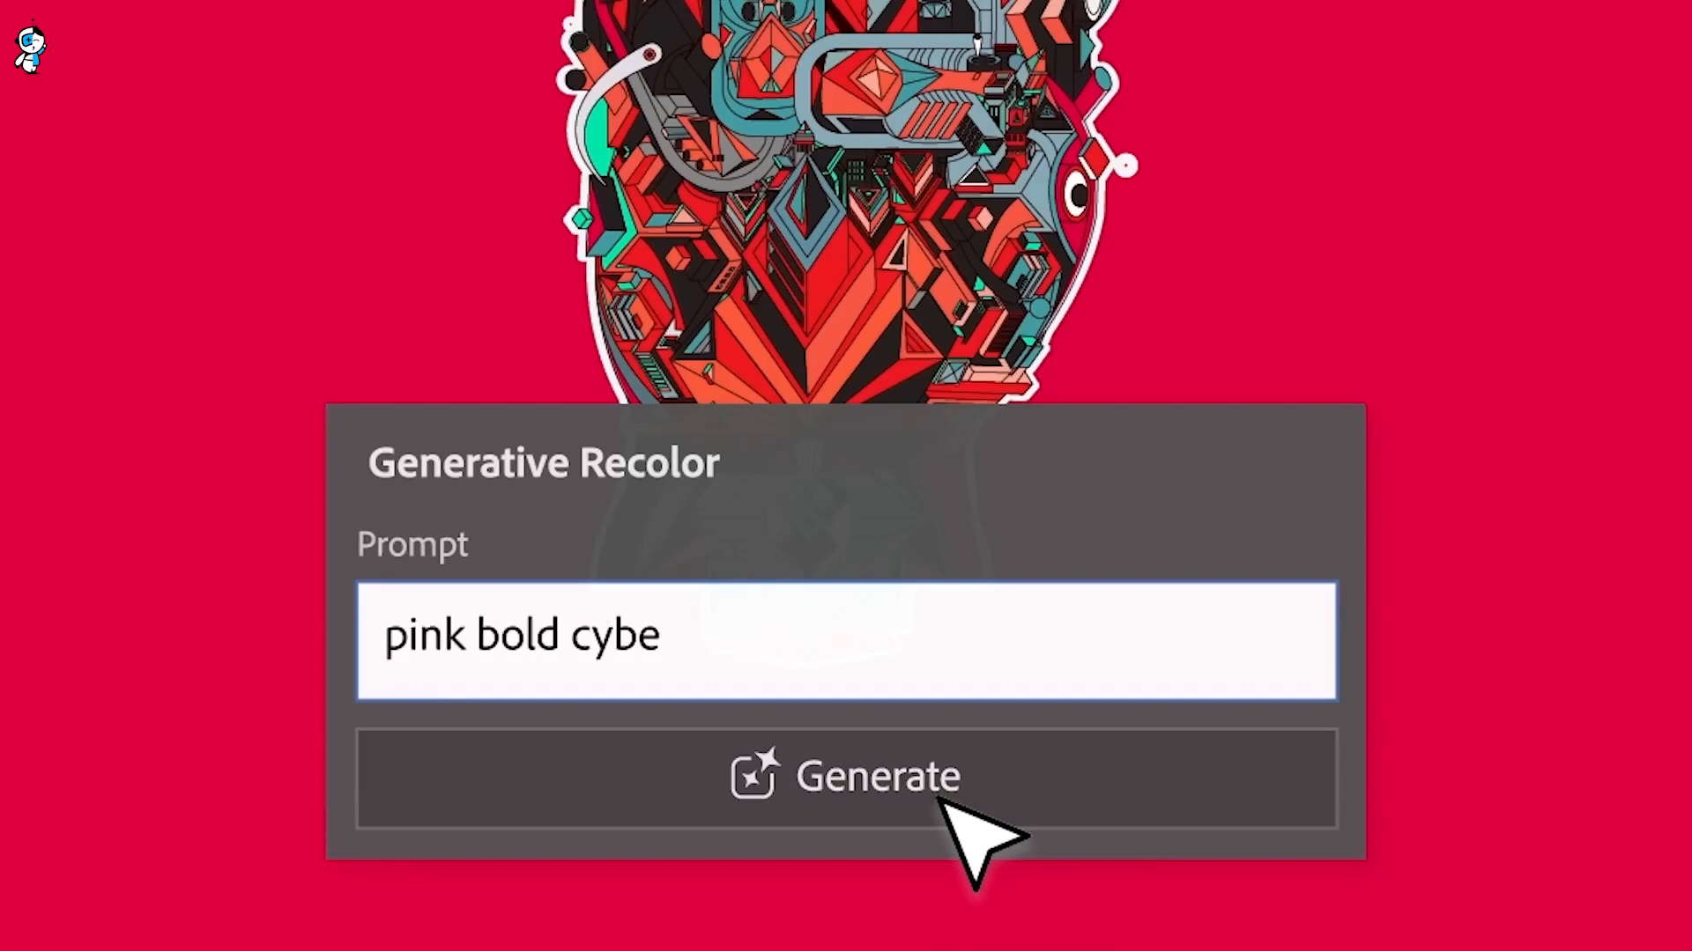
left_click(941, 796)
type("P")
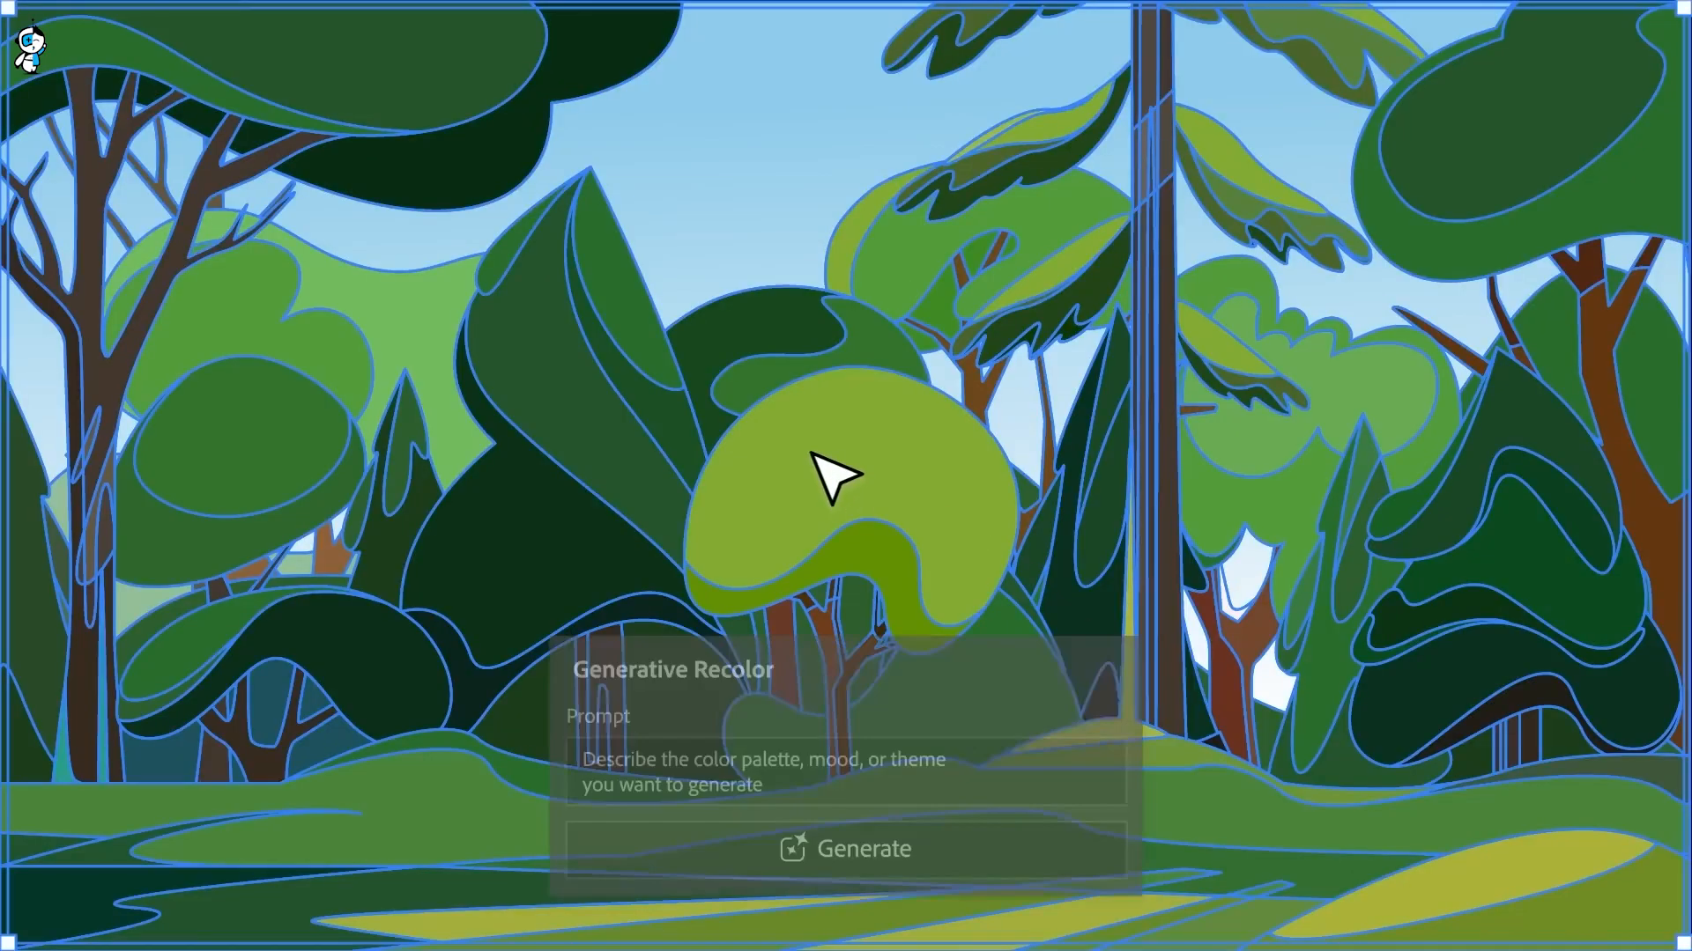
type("autumn")
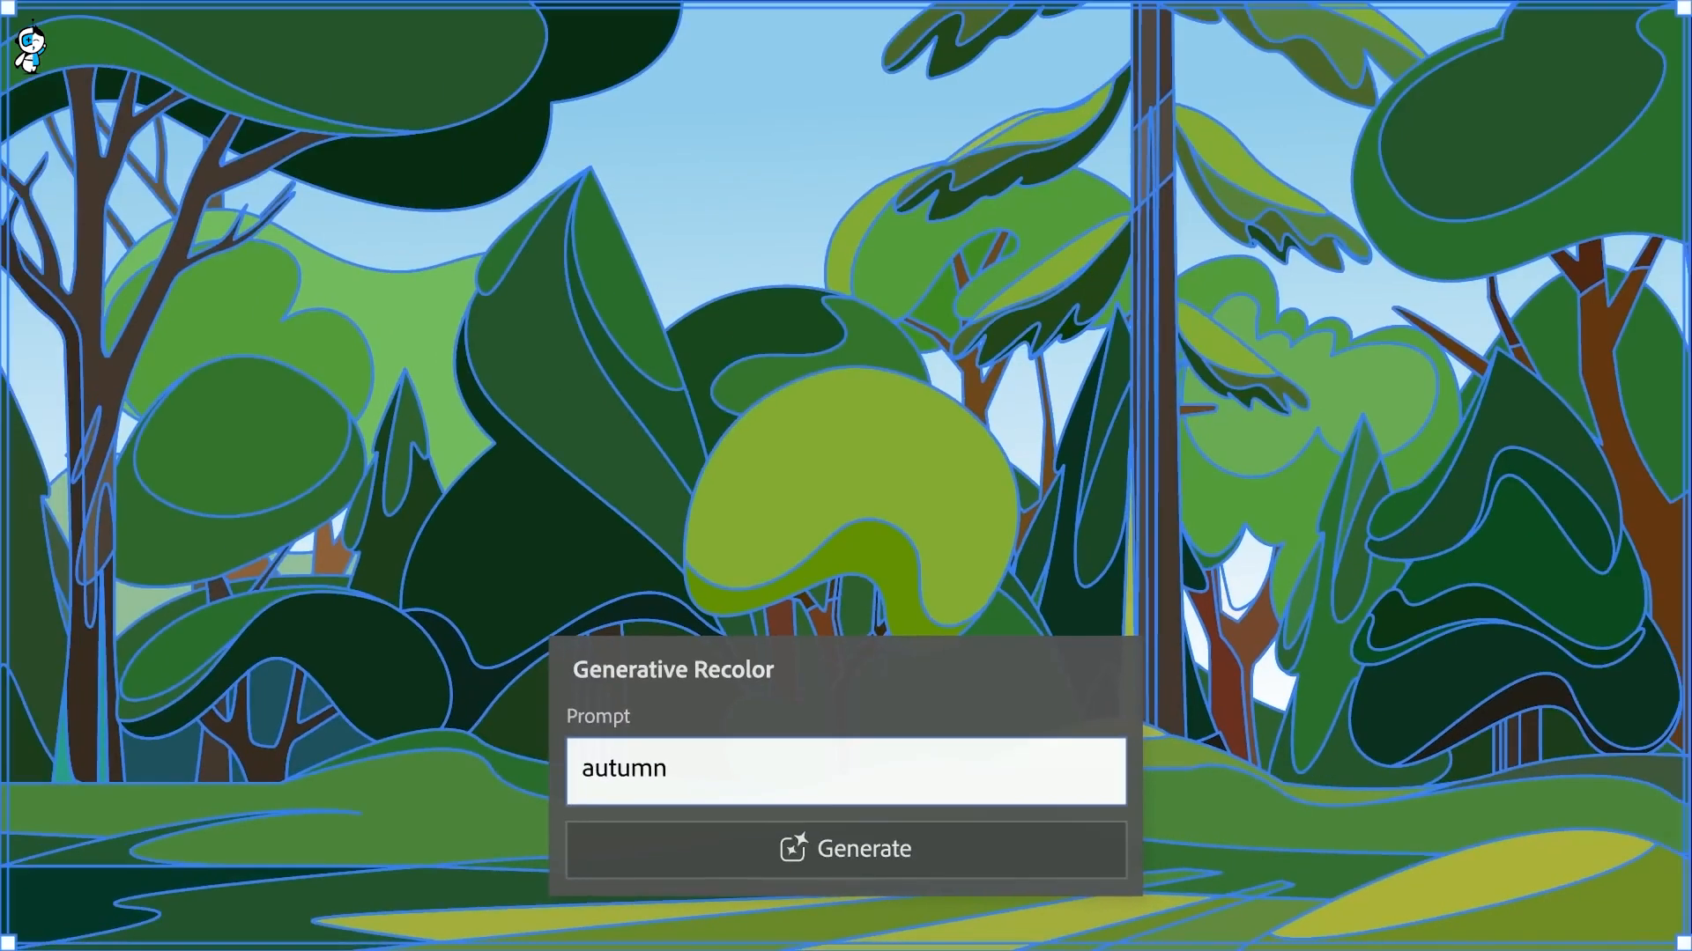
Recolour the forest in autumn then winter tones, and the portrait in neon blue and purple.
left_click(847, 866)
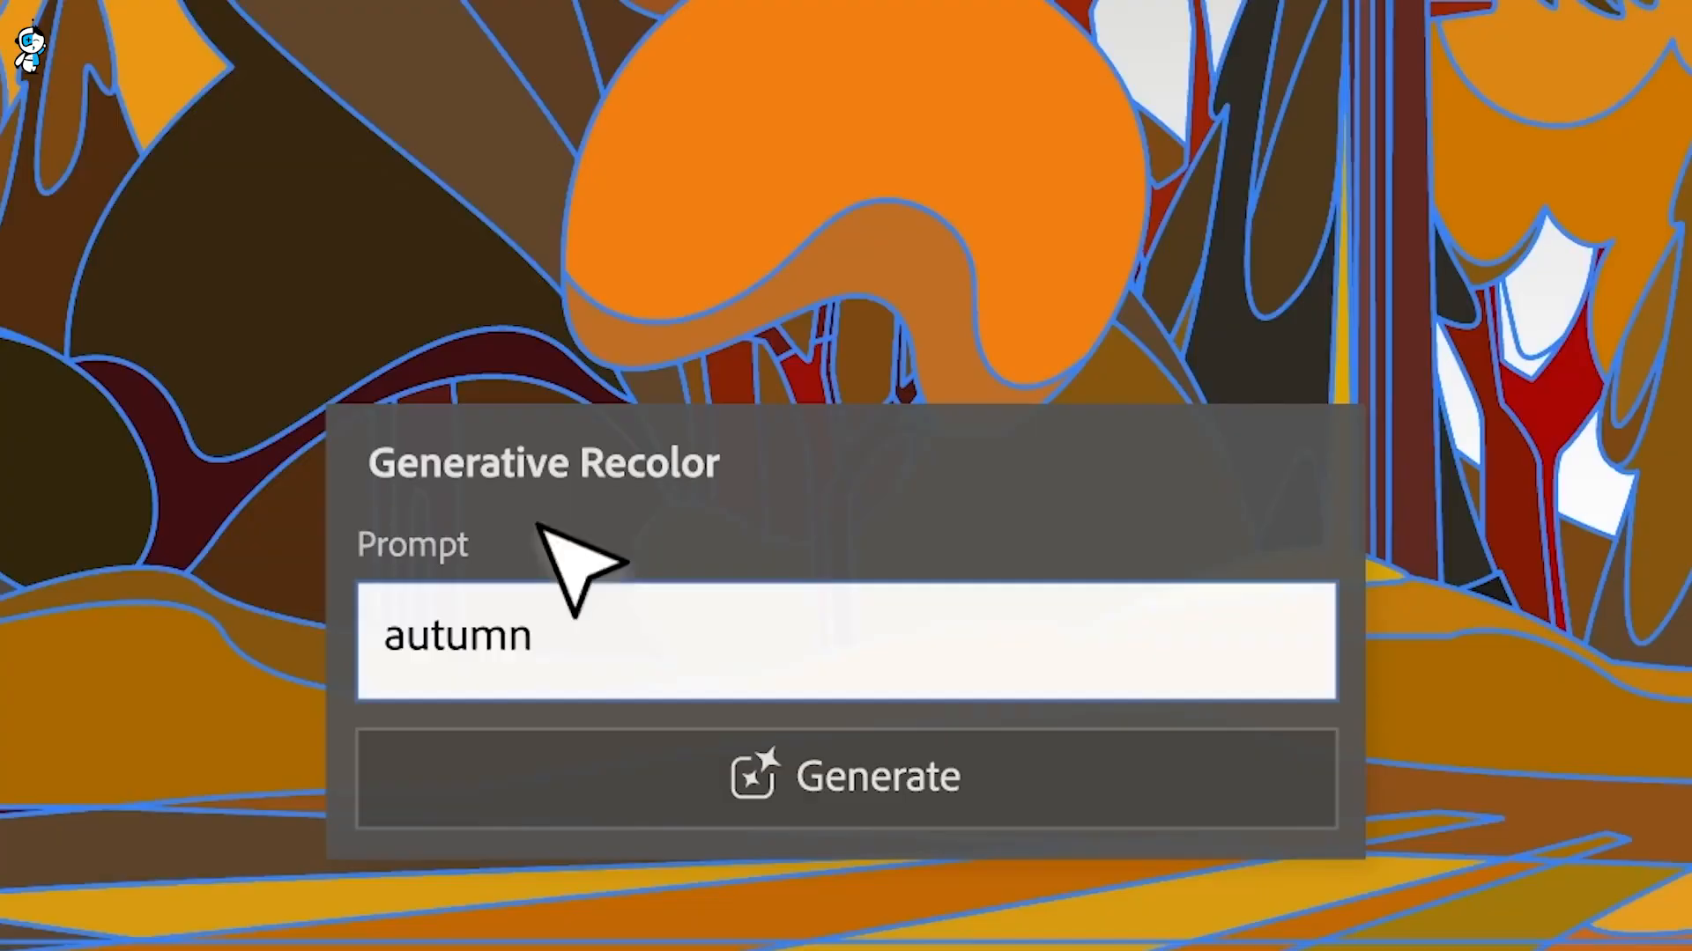
left_click(702, 756)
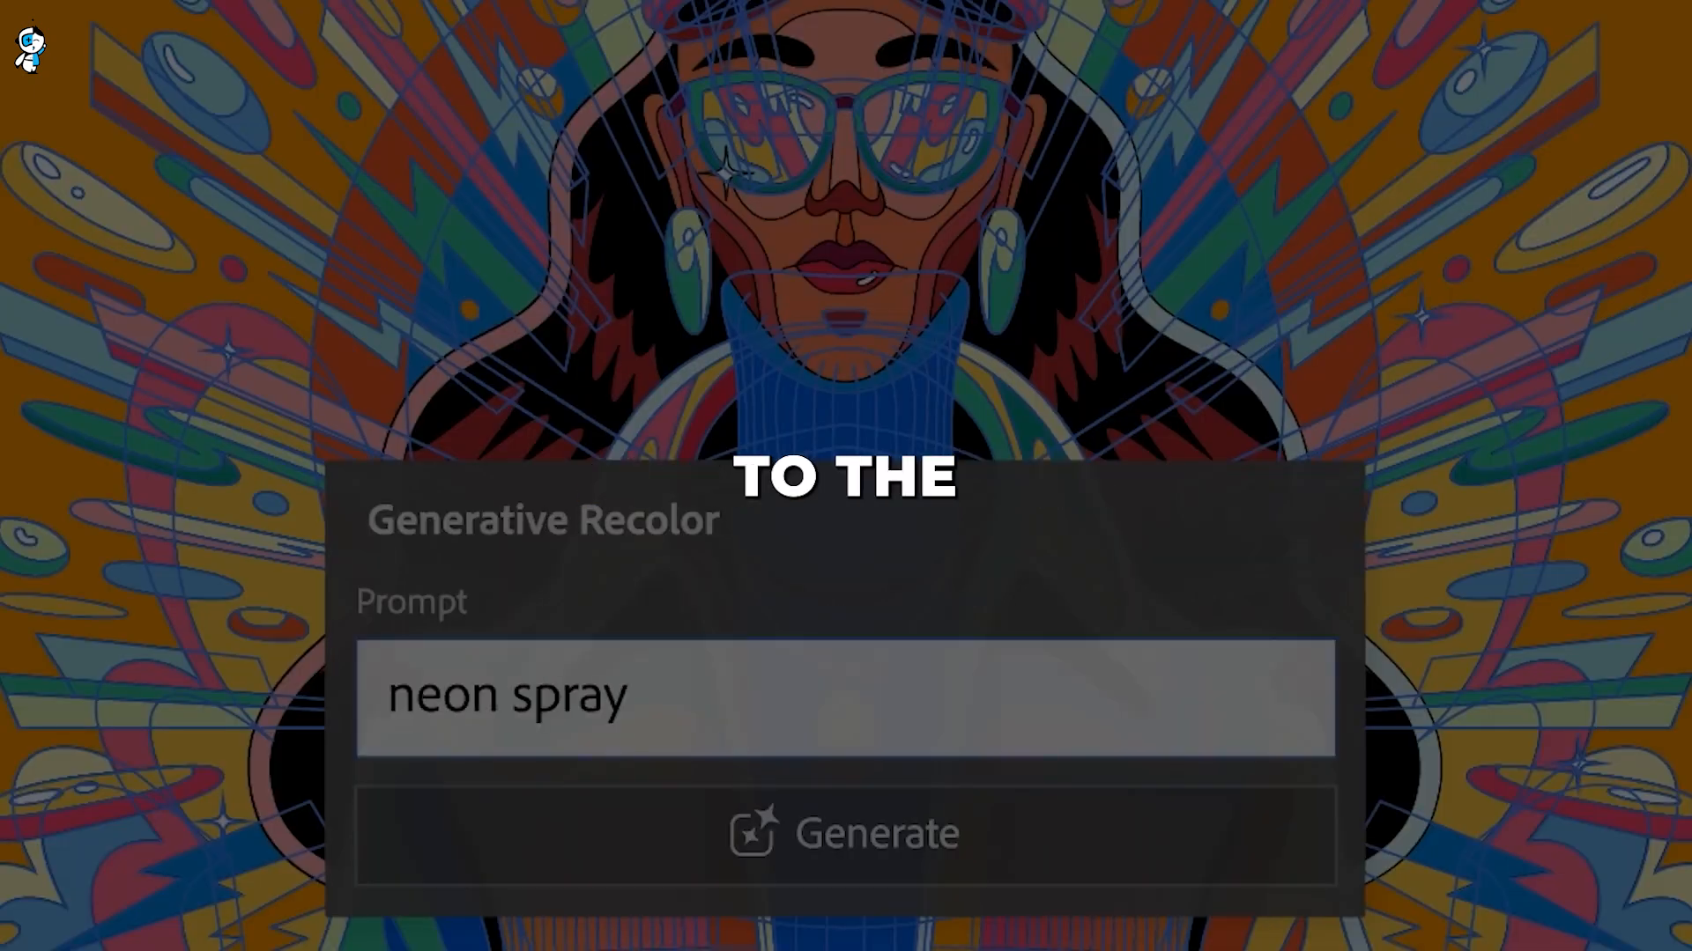
type(" paint")
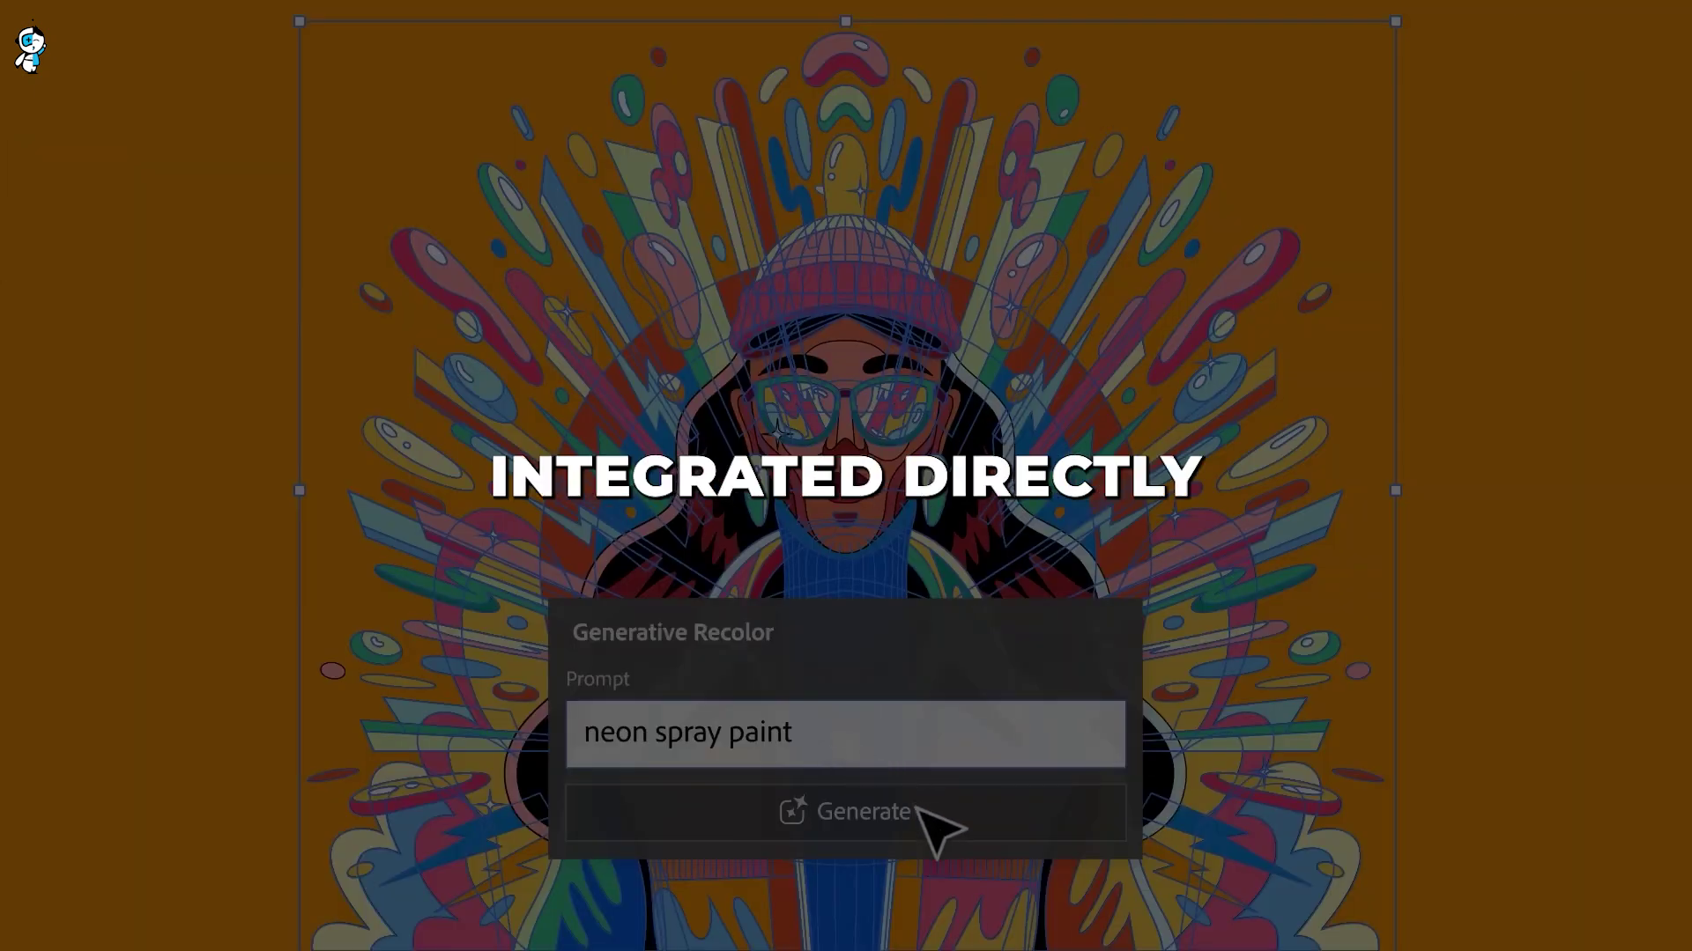
left_click(918, 812)
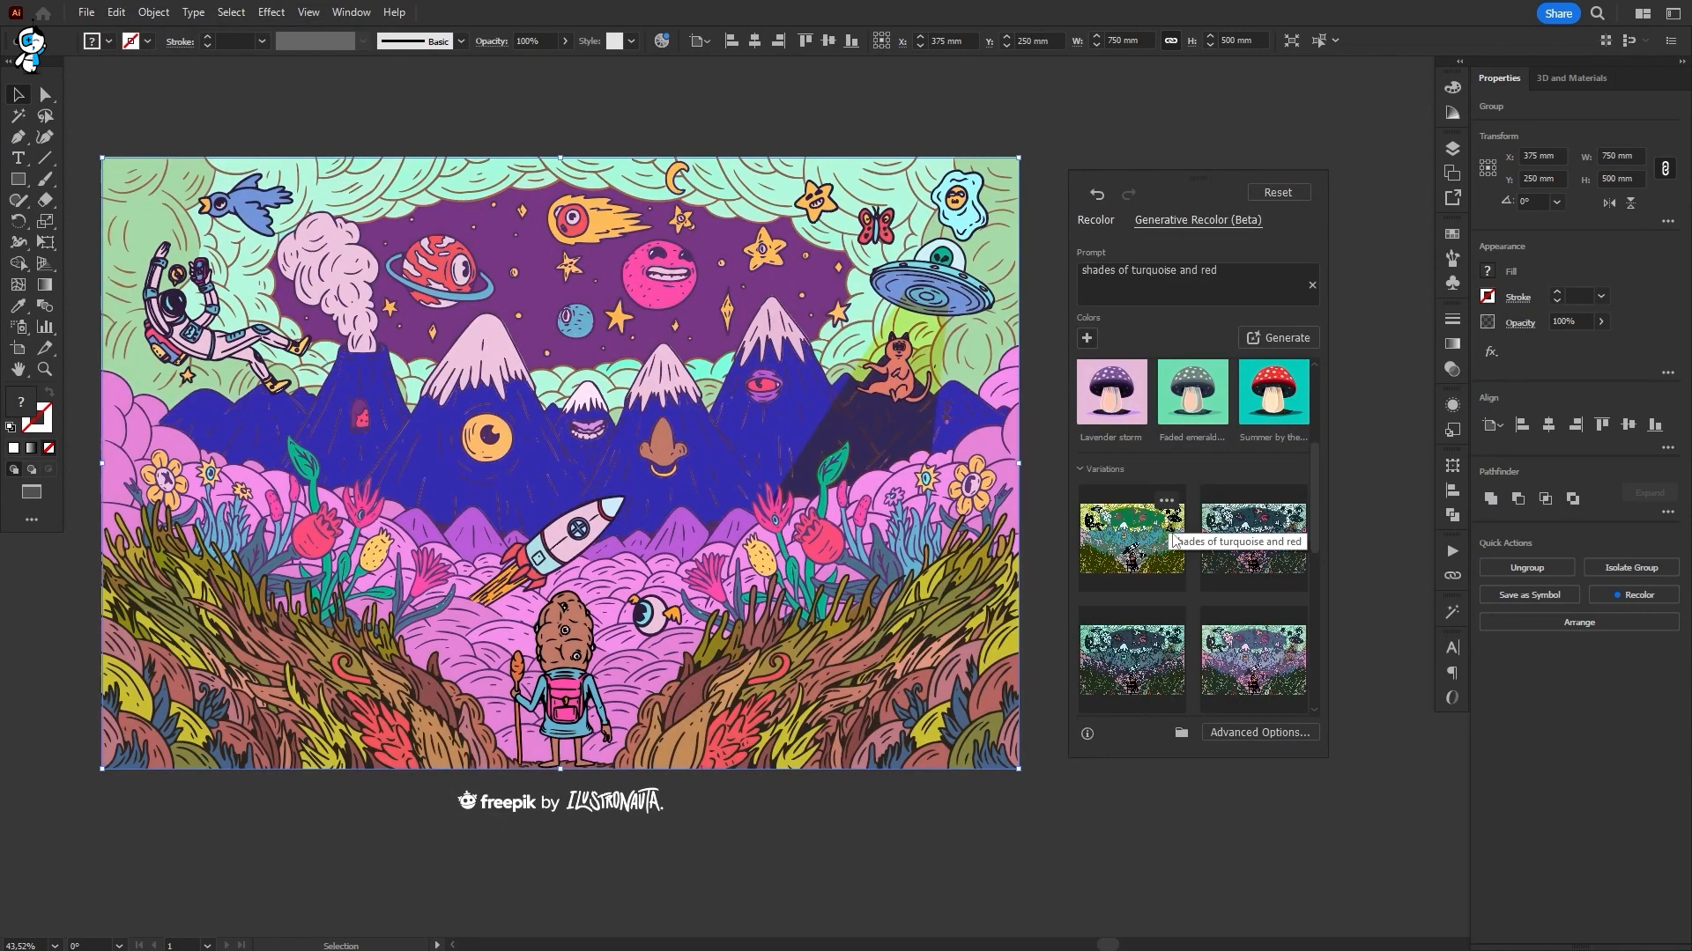
Try the first turquoise-and-red variation, then apply the darker teal one to the space scene.
left_click(1150, 555)
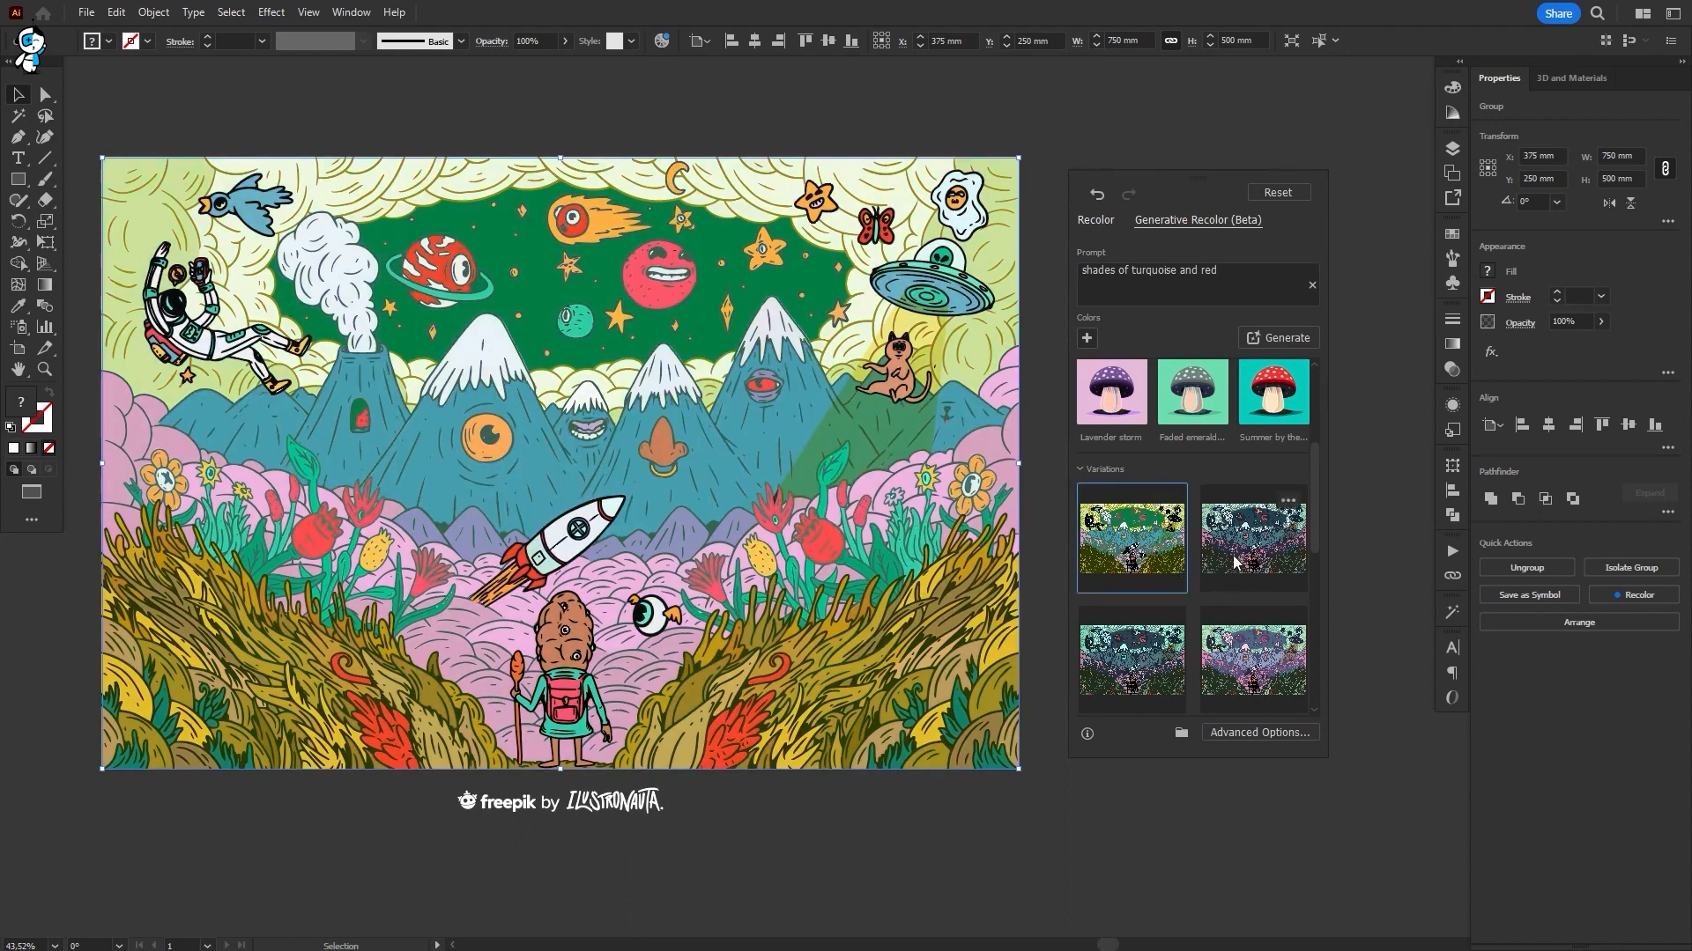
left_click(1238, 559)
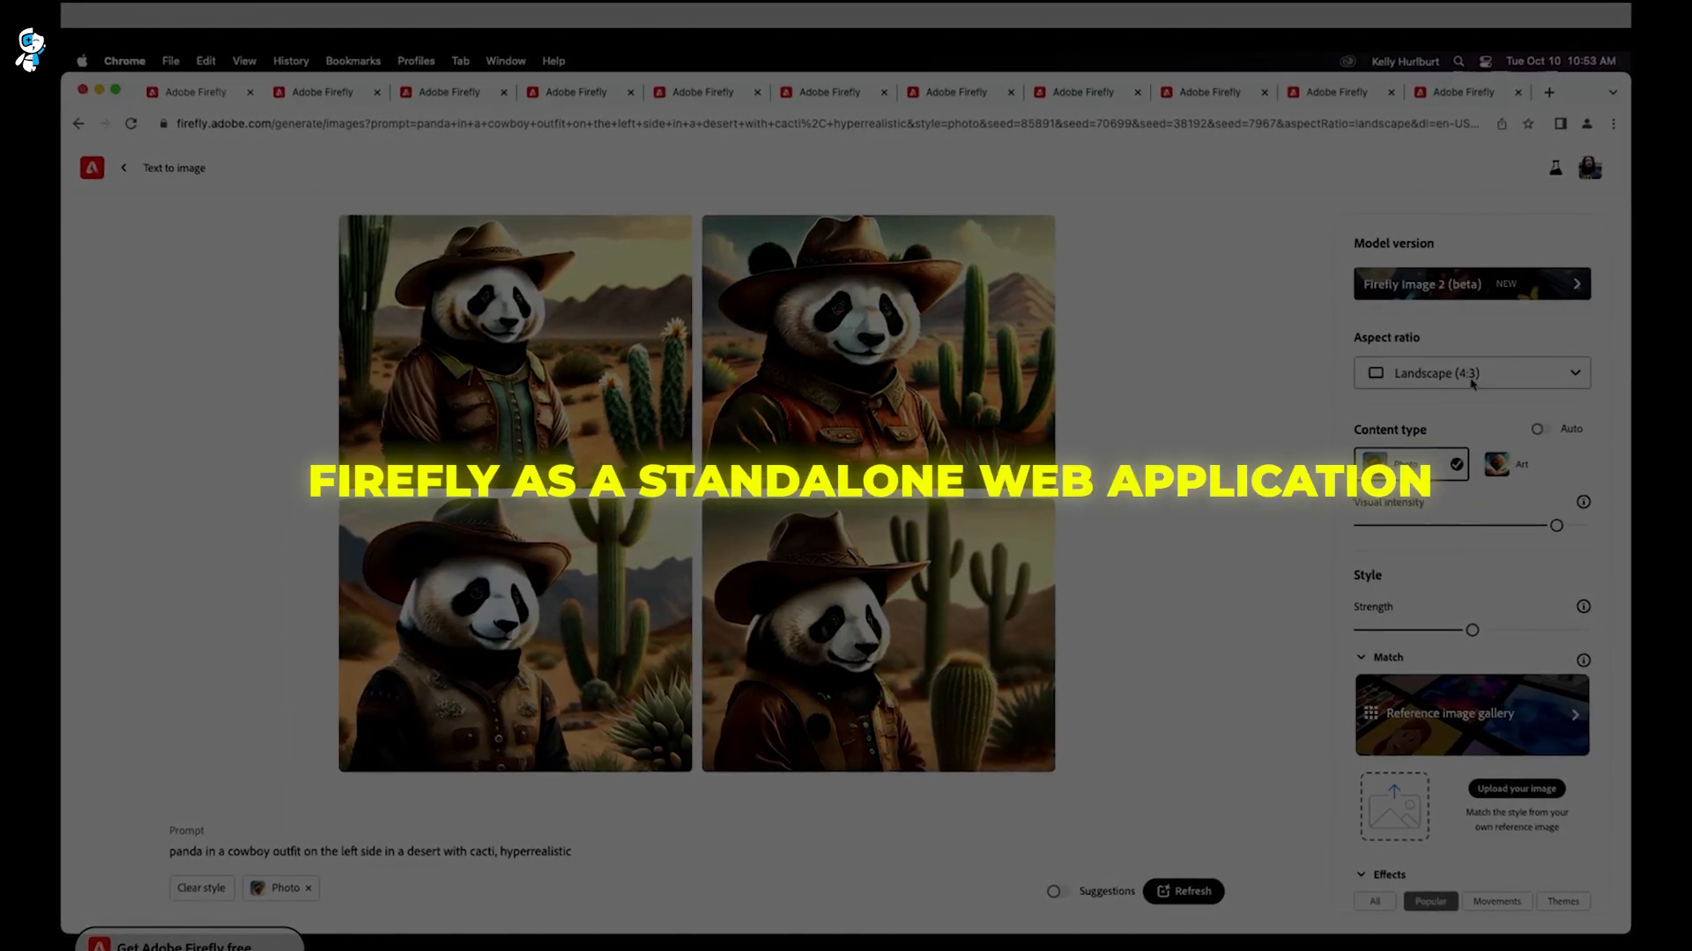
Set the panda images to Widescreen (16:9) and widen the fairground canvas past both photo edges.
left_click(1468, 375)
left_click(1468, 530)
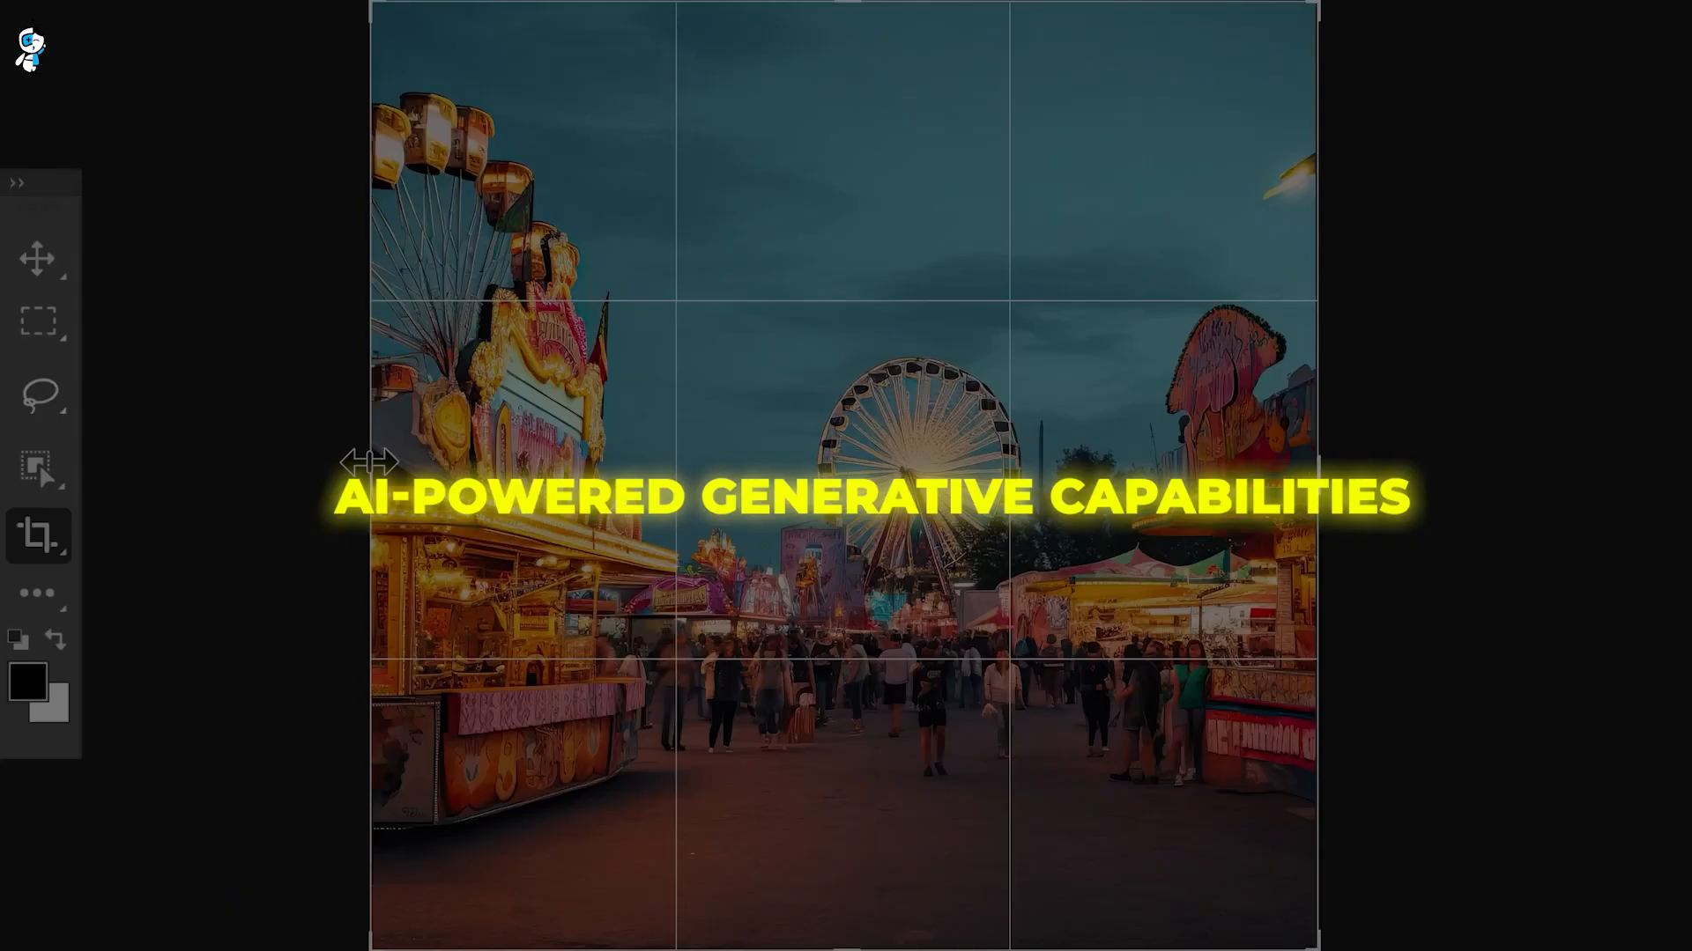
left_click_drag(370, 461, 31, 472)
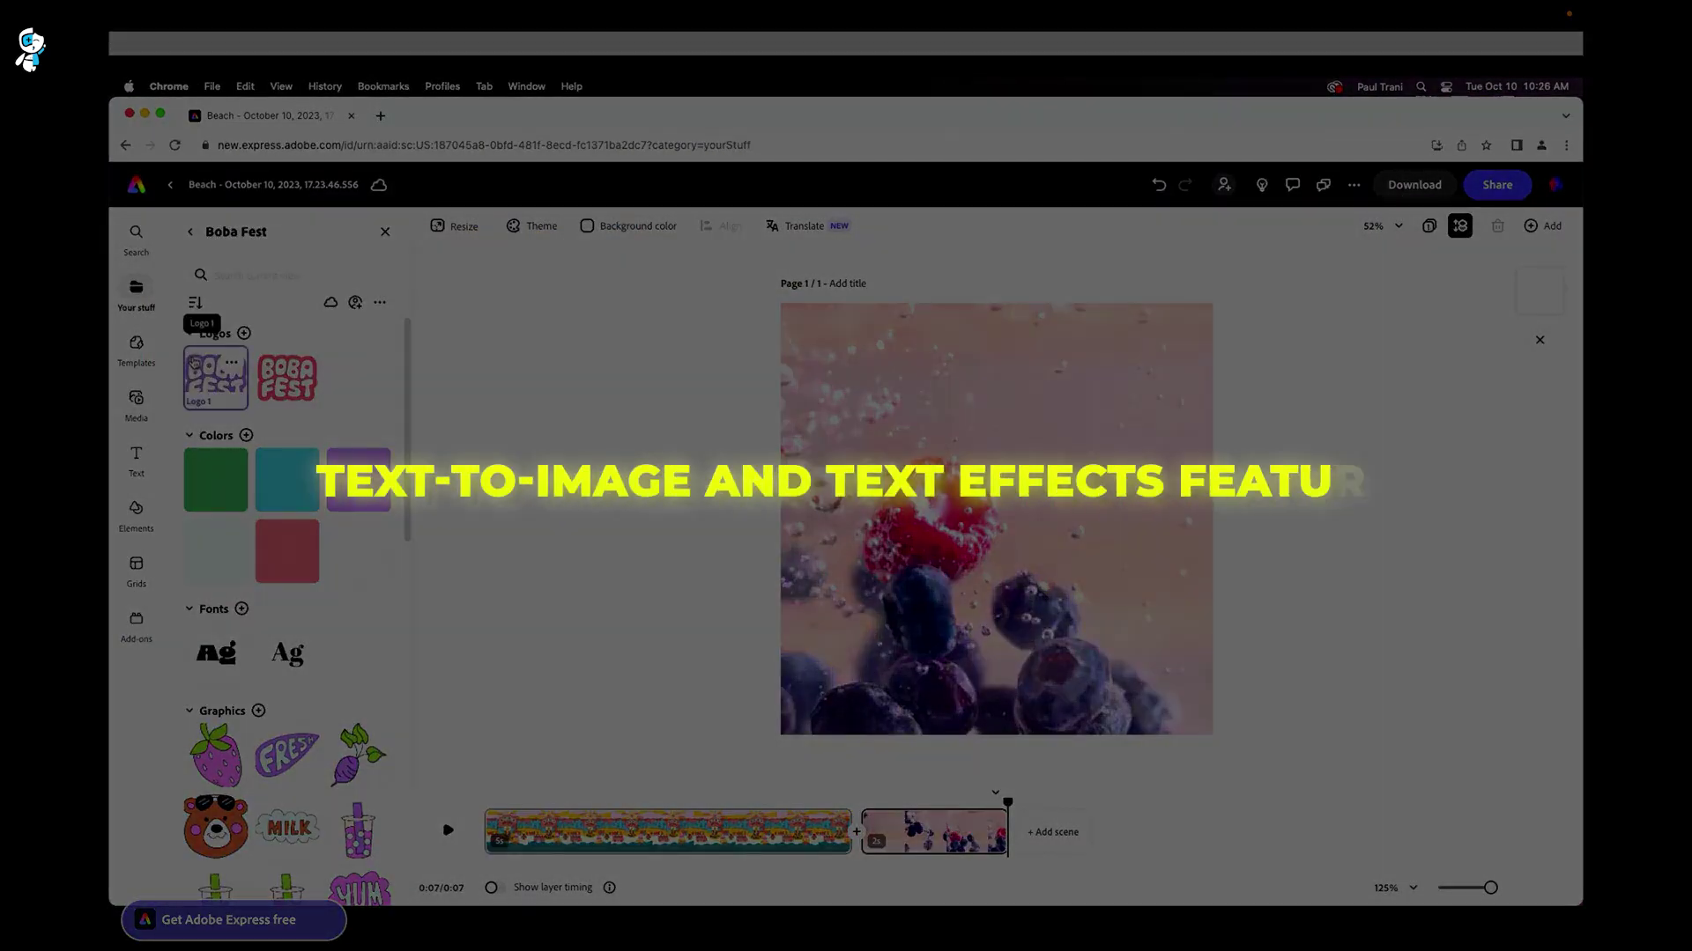
Place the Boba Fest brand-kit logo on the design, then open the Boba Beach poster.
left_click(211, 377)
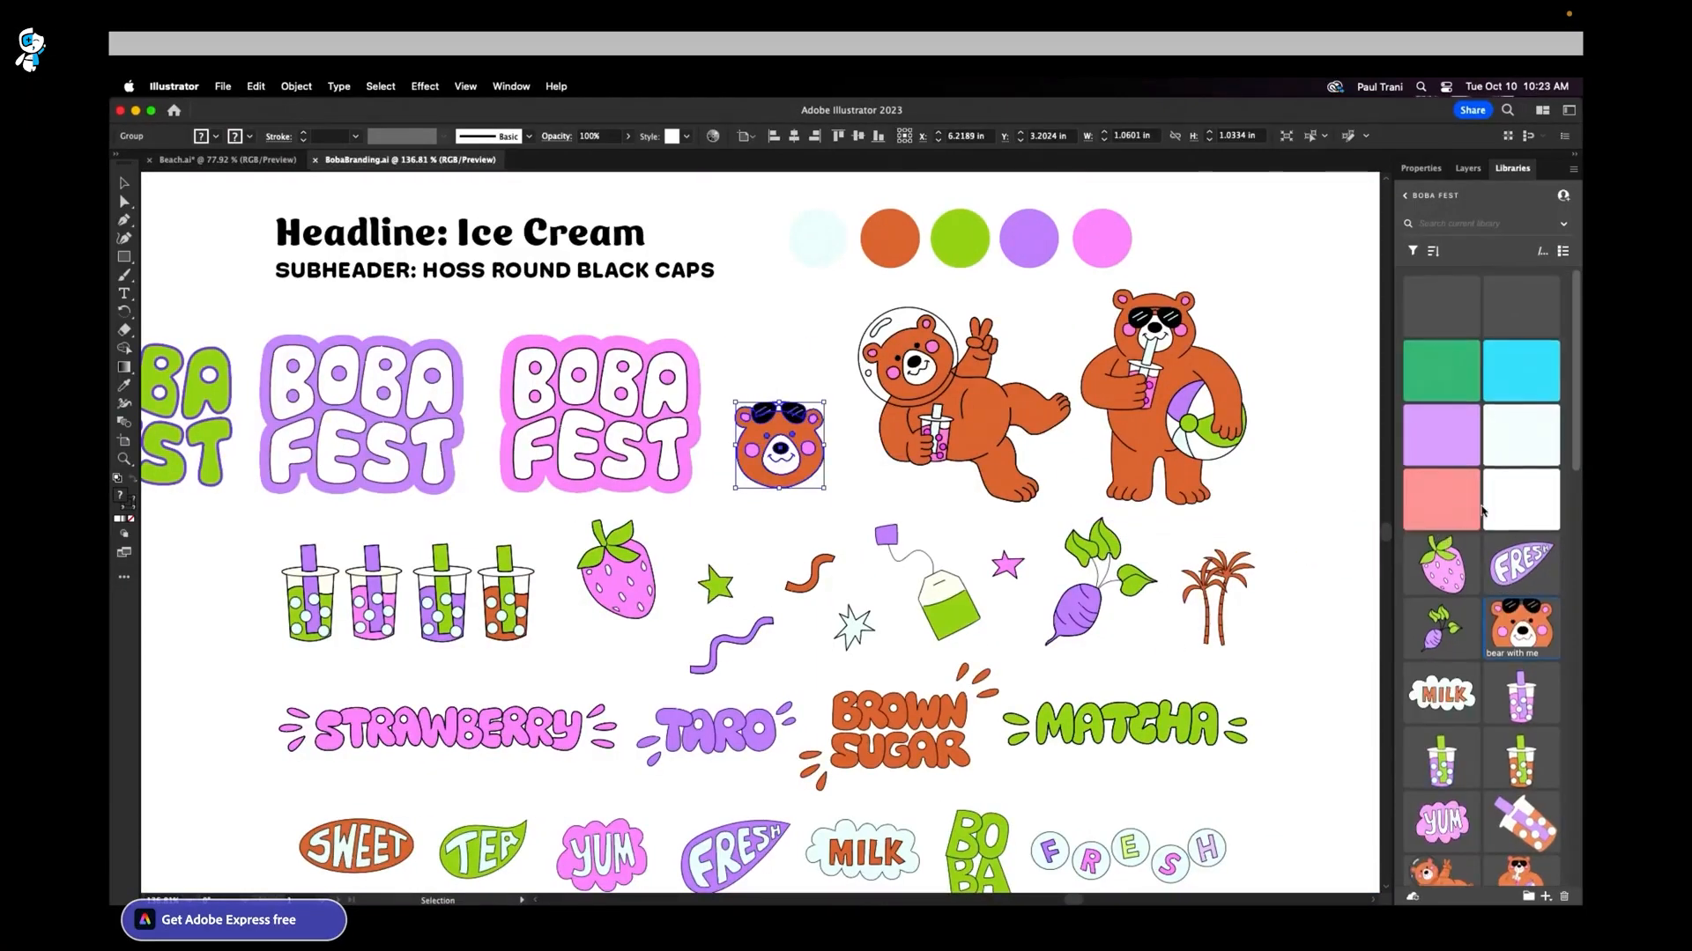
scroll(1484, 510, "down", 5)
scroll(1516, 507, "up", 3)
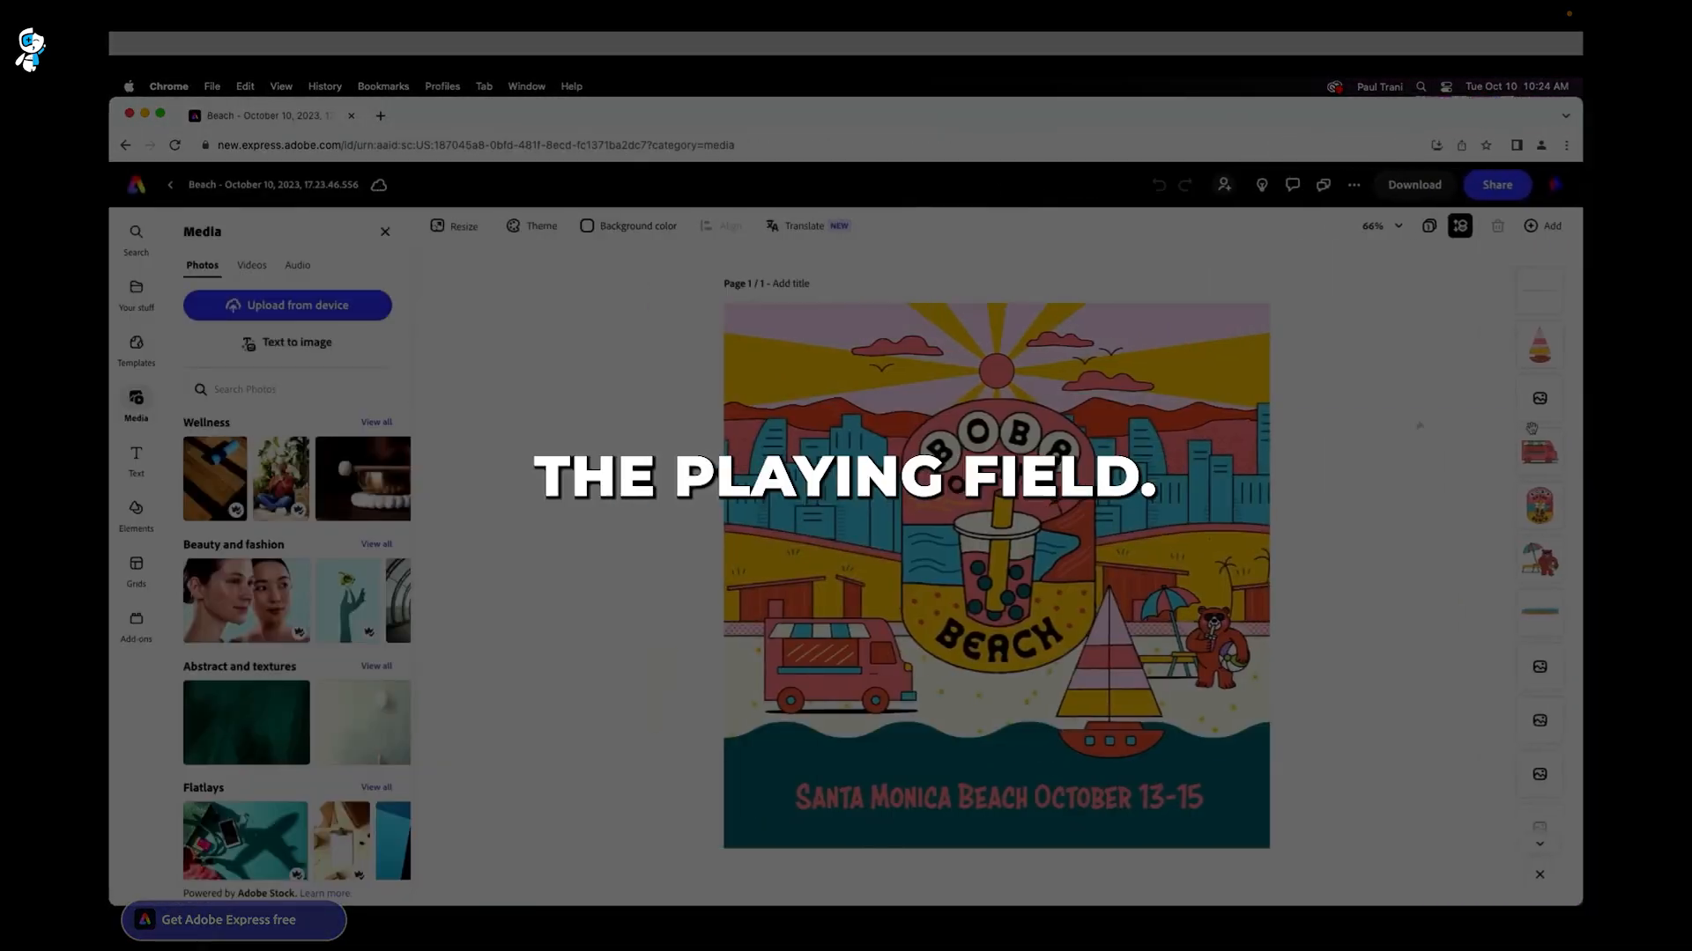
left_click(975, 517)
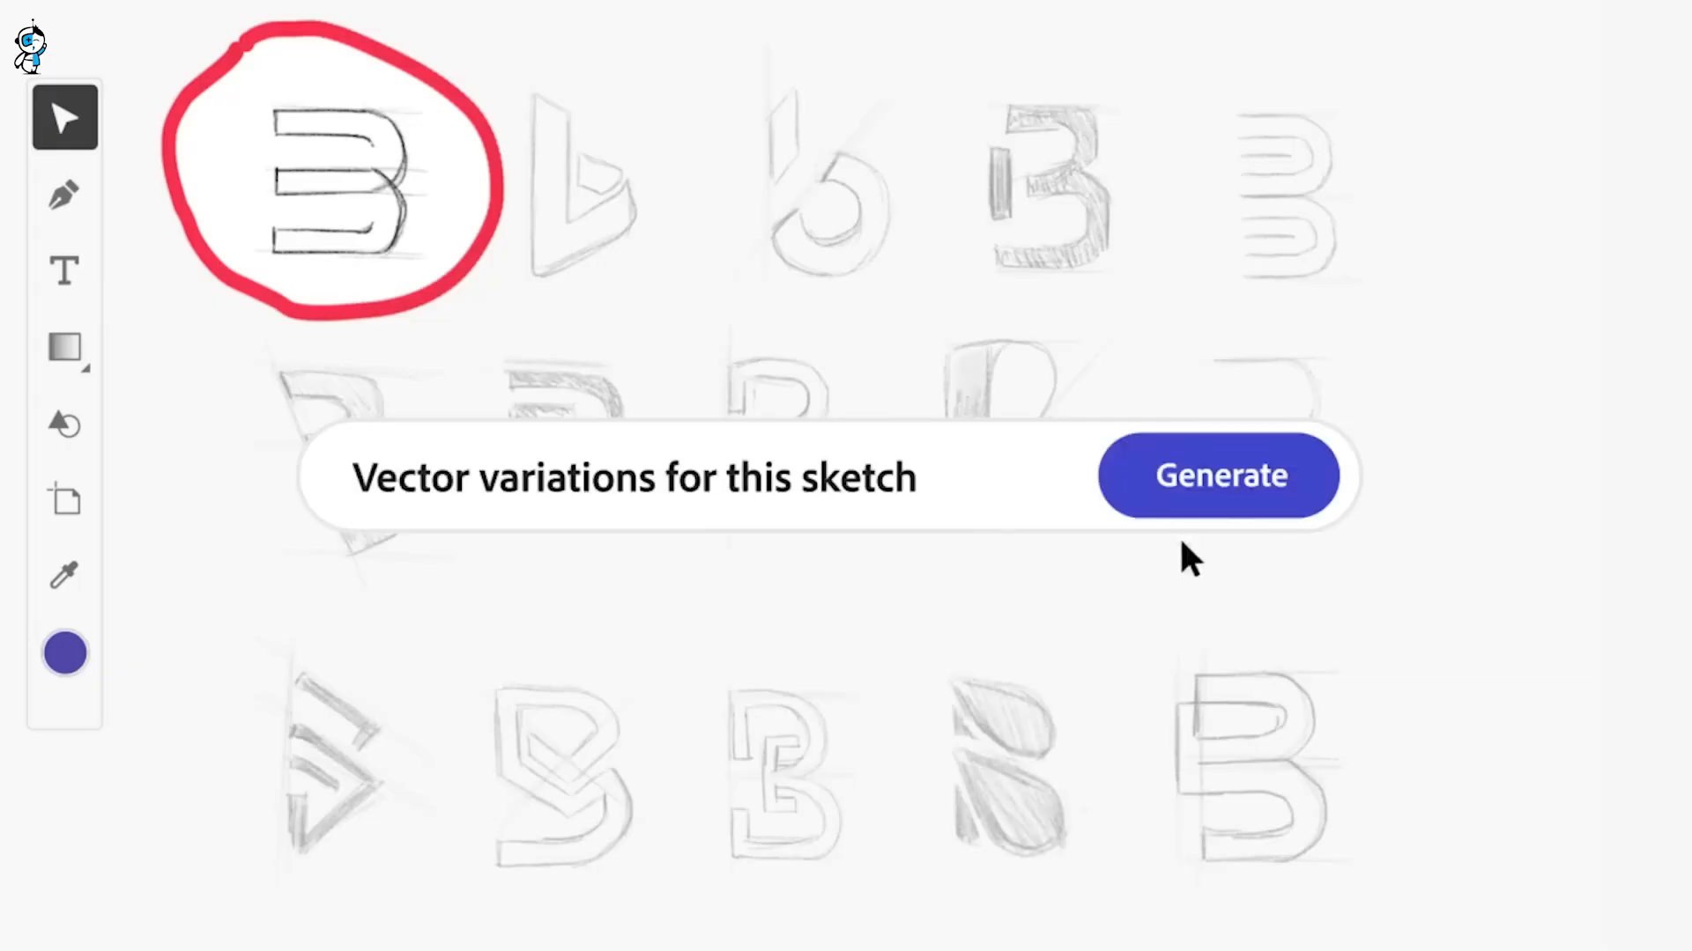
Generate vector variations of the circled letter B sketch.
left_click(1228, 485)
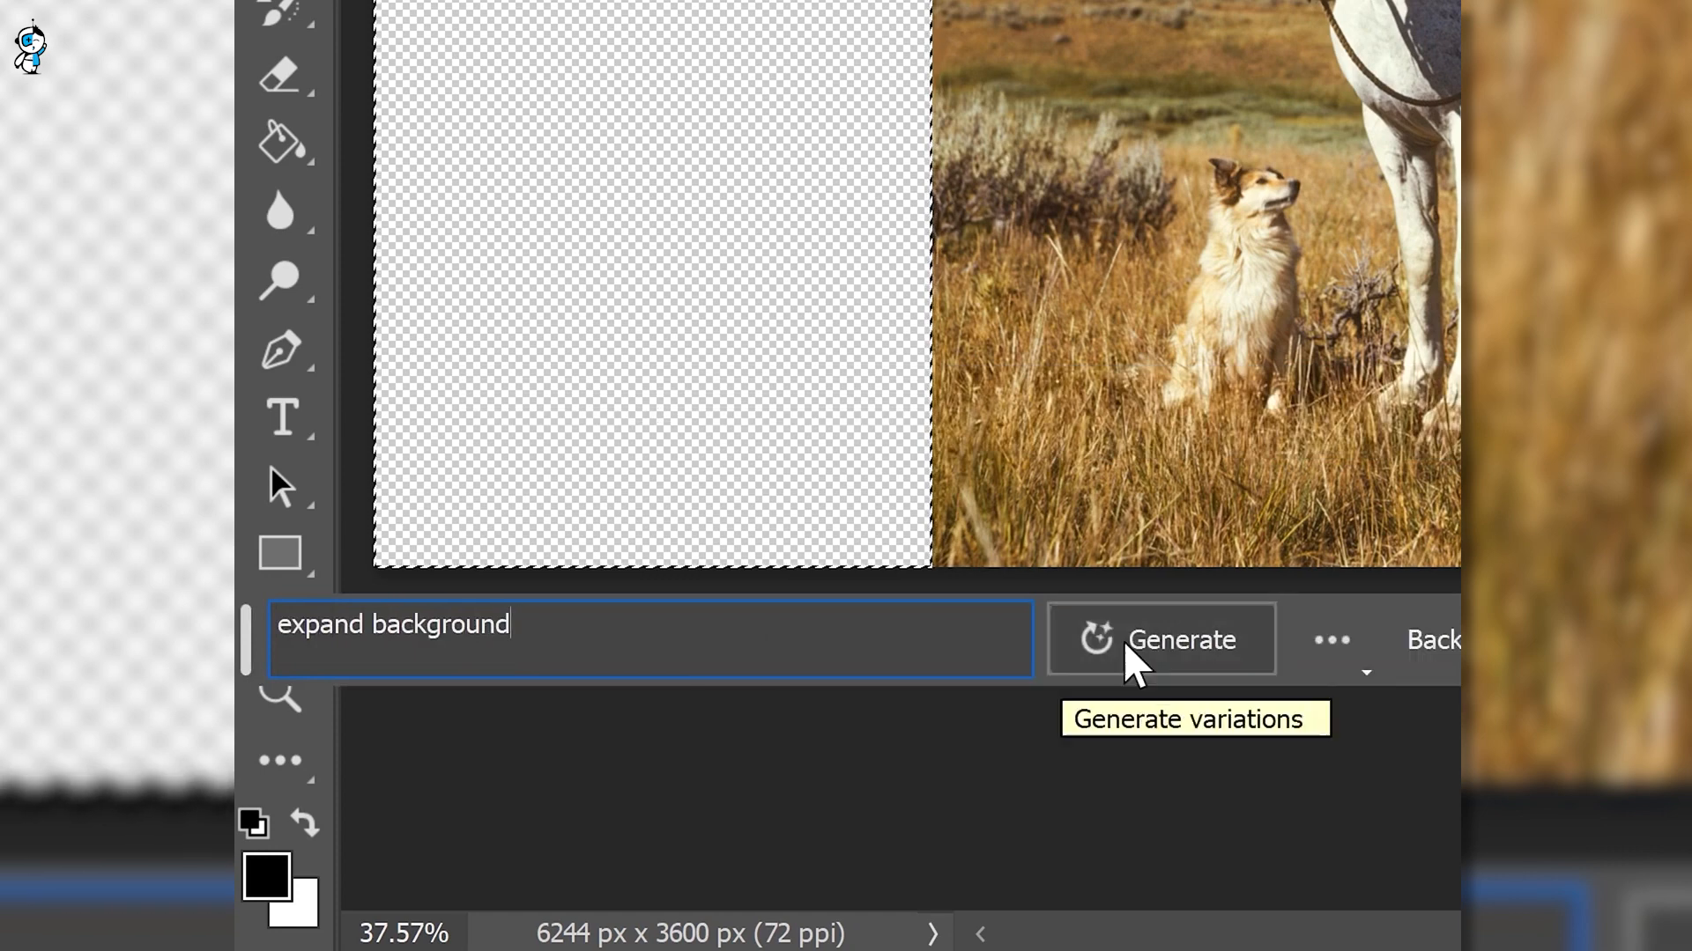
Generate 'expand background' scenery around the rider, horse and dog, then hide Properties.
left_click(1085, 648)
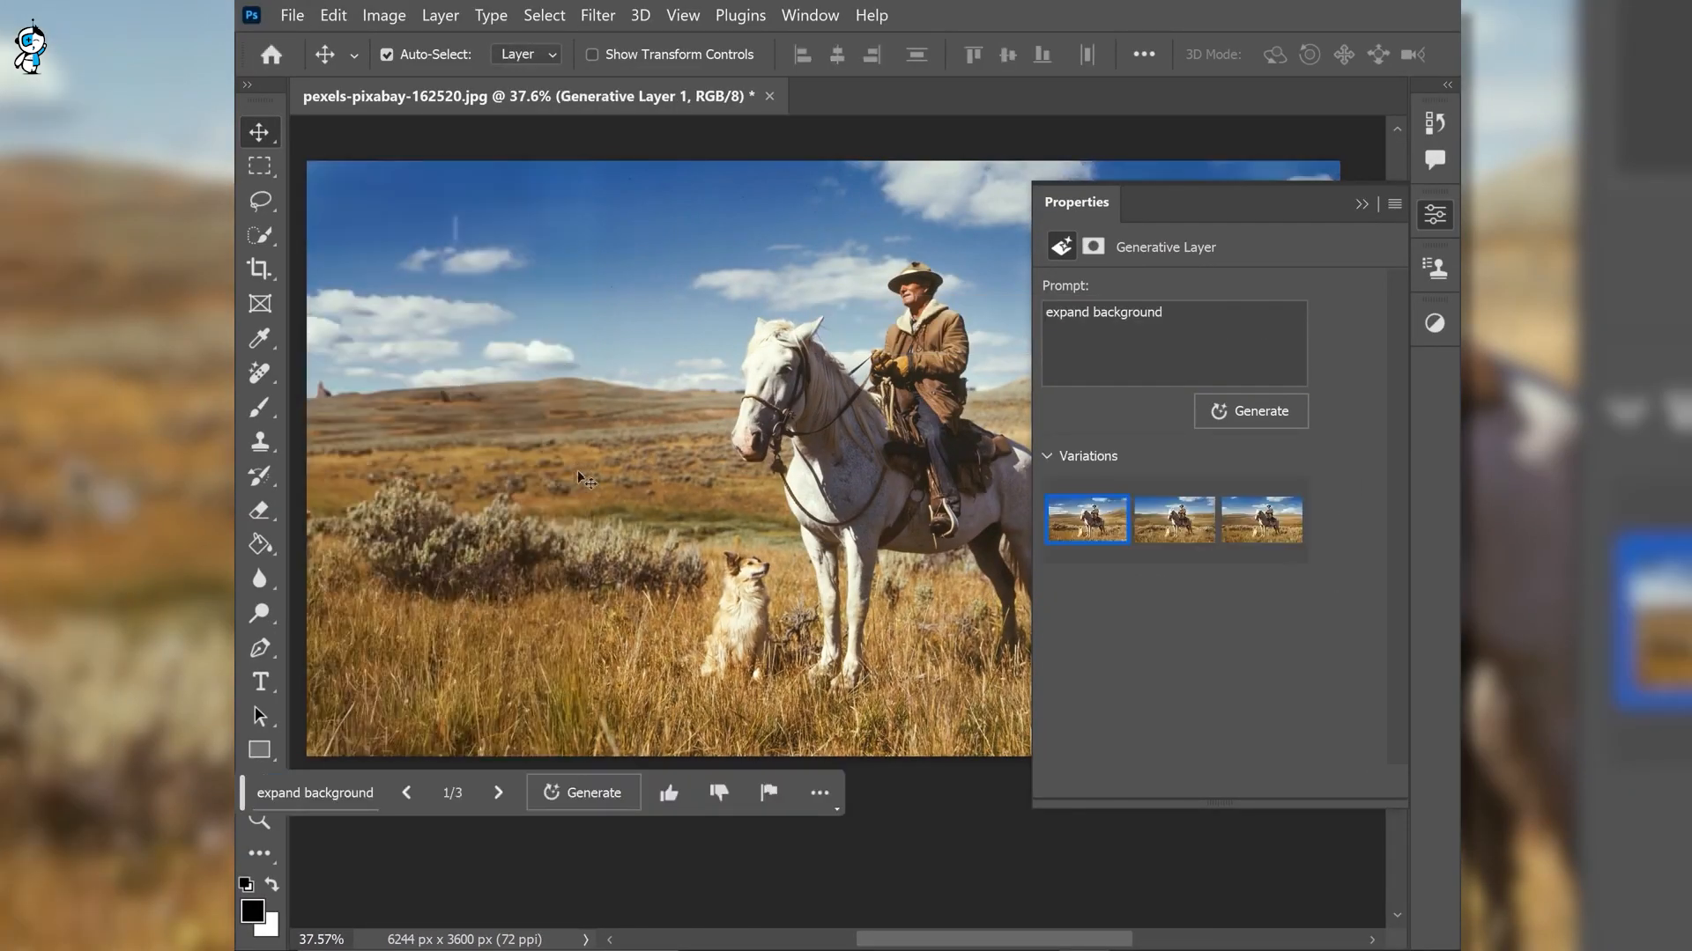
left_click(1362, 205)
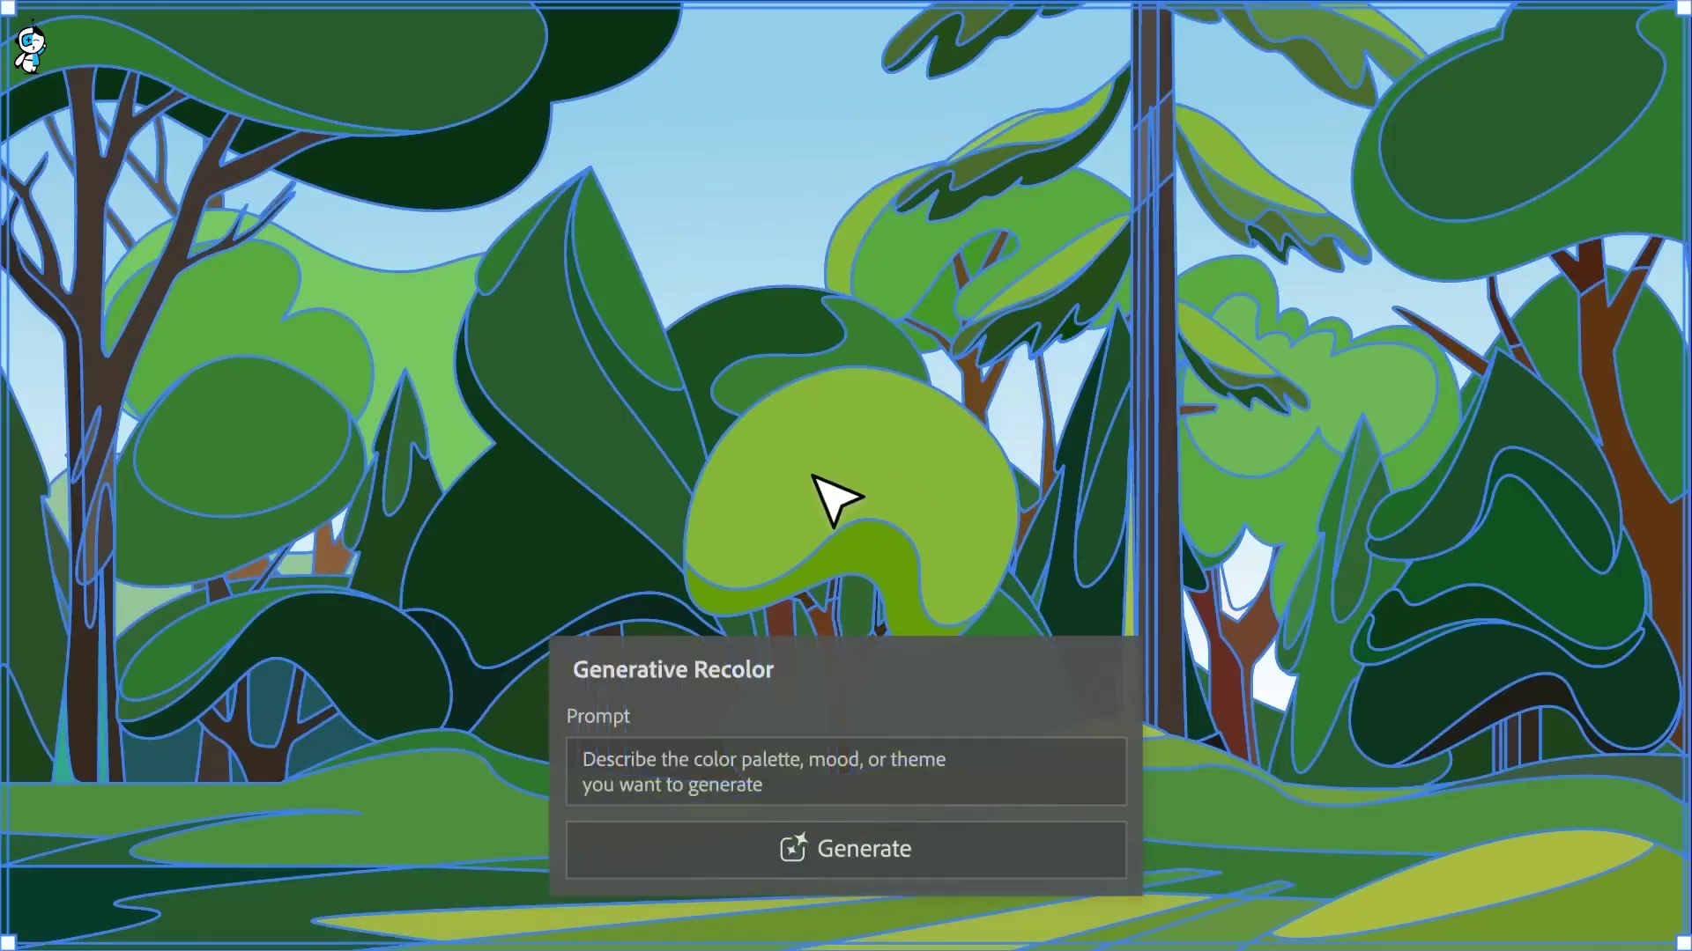
type("n")
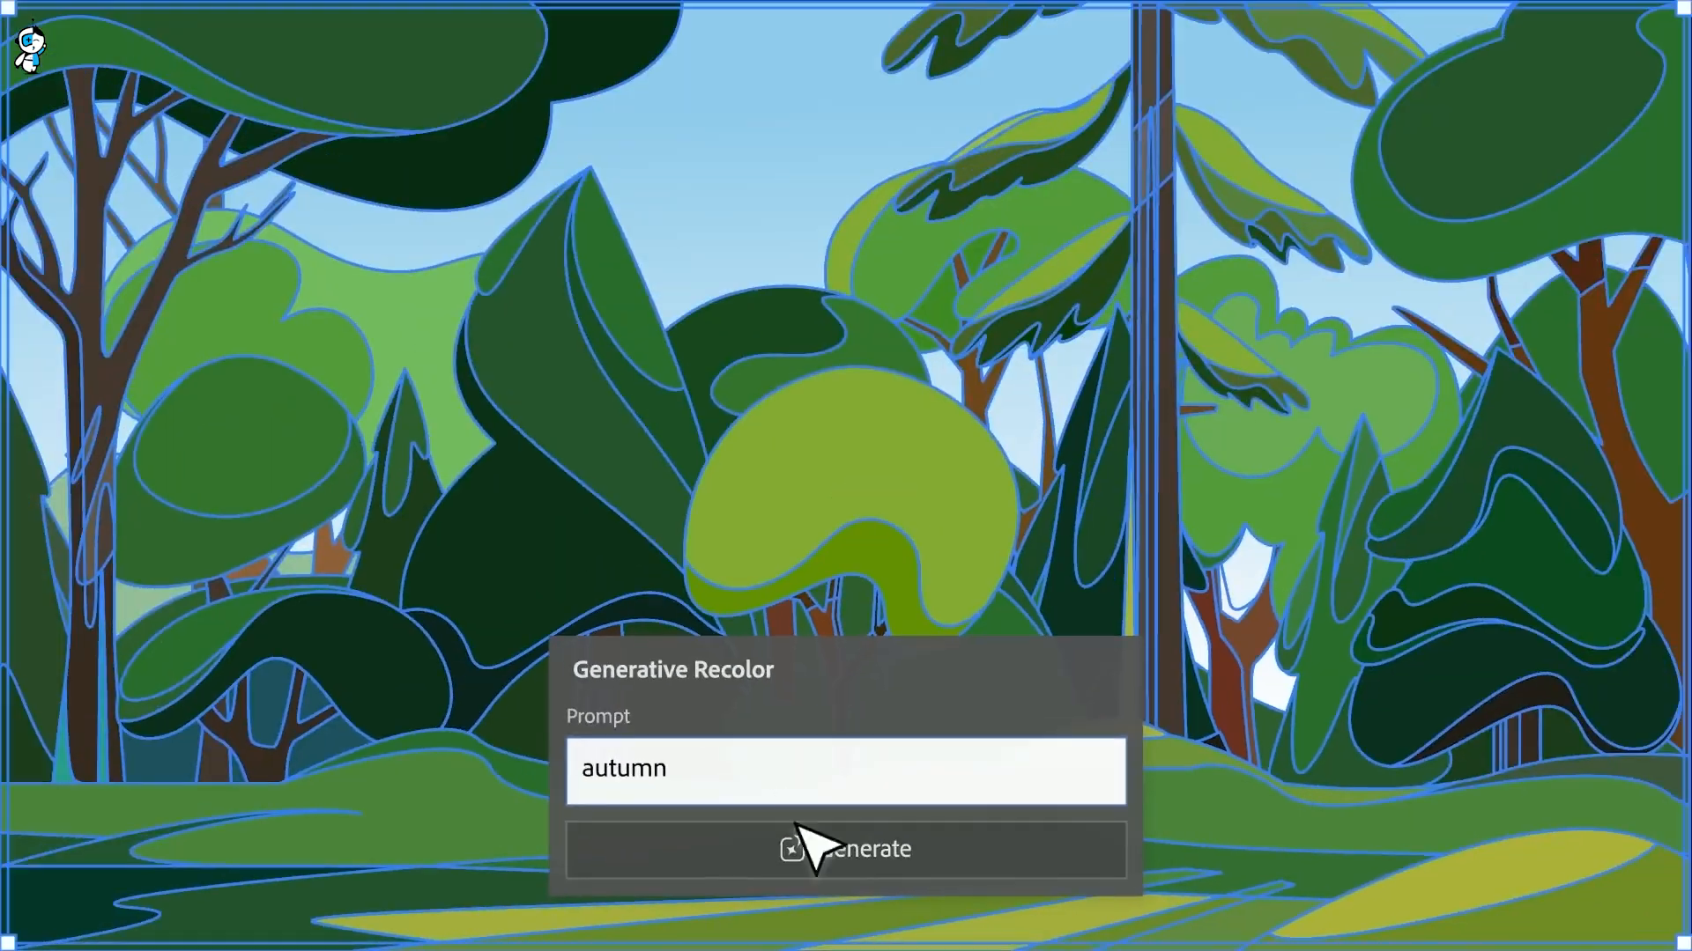
Recolour the forest in autumn tones and inspect the next tiger variation in outline view.
left_click(846, 859)
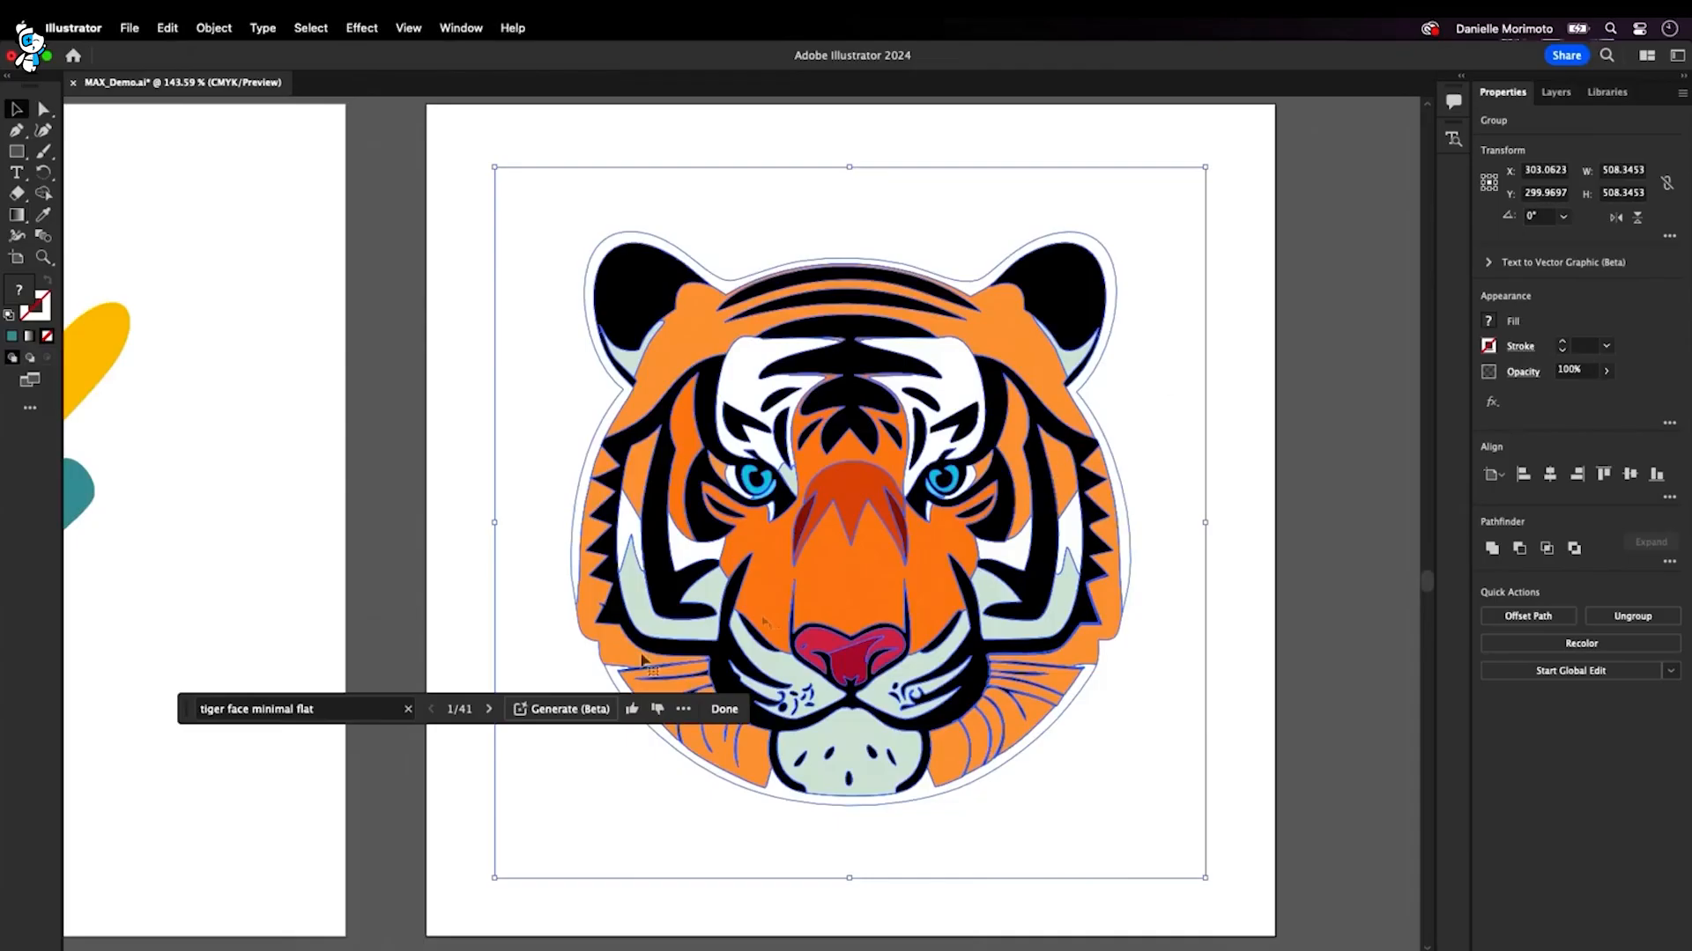
left_click(490, 710)
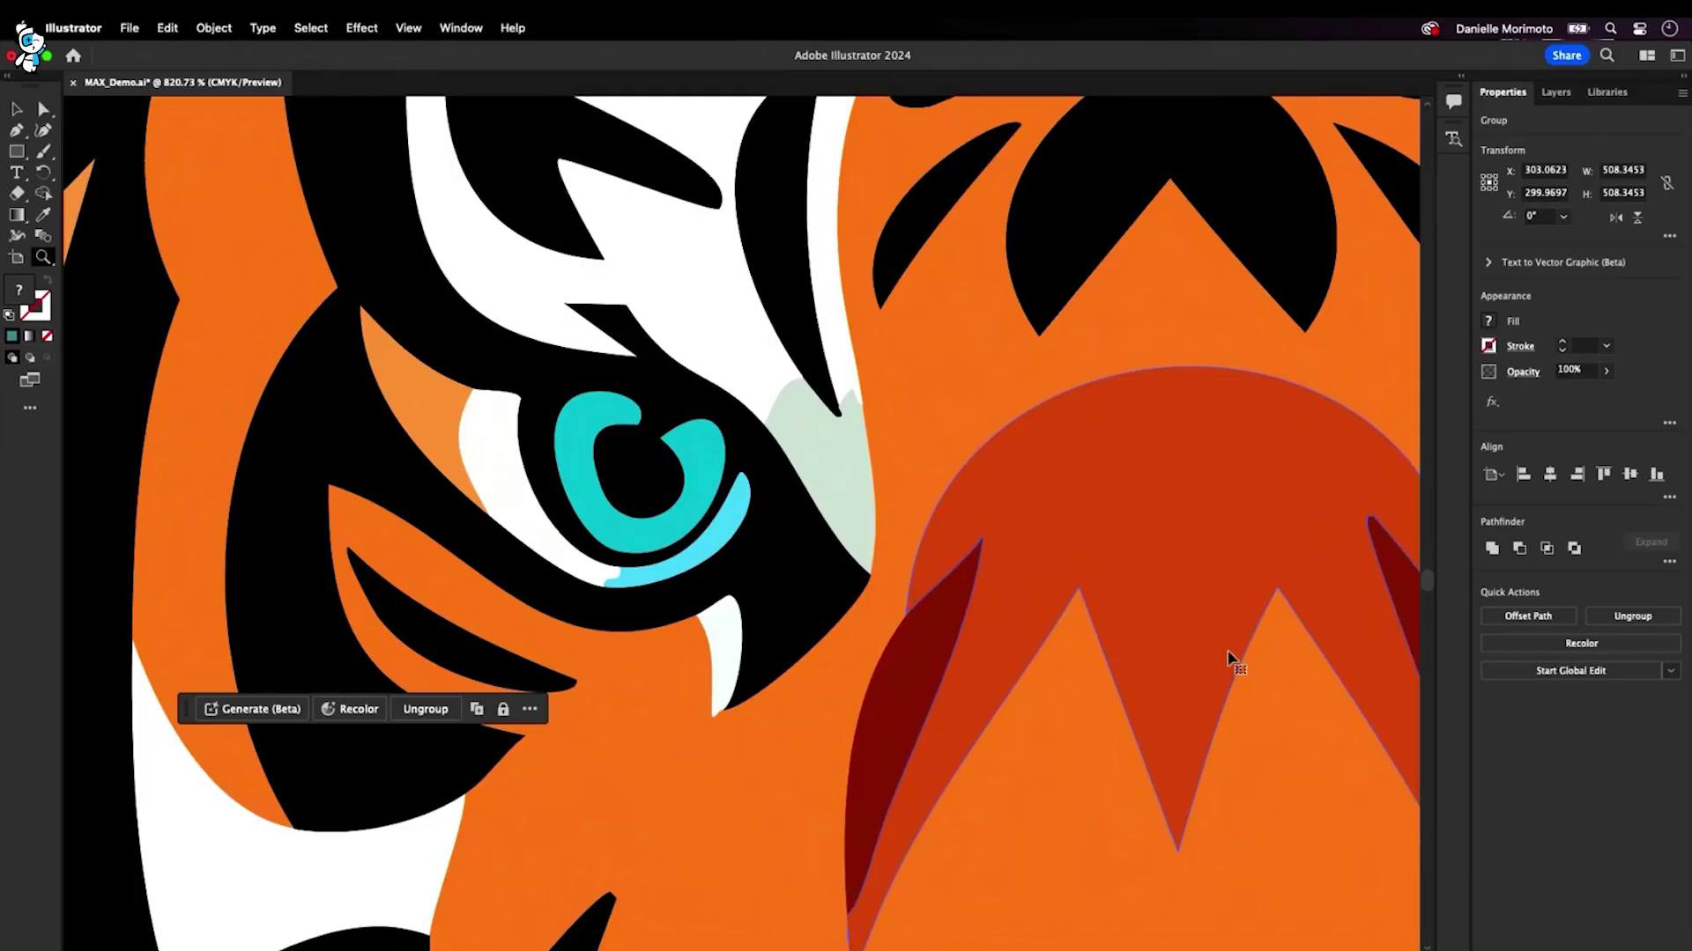
key("ctrl+y")
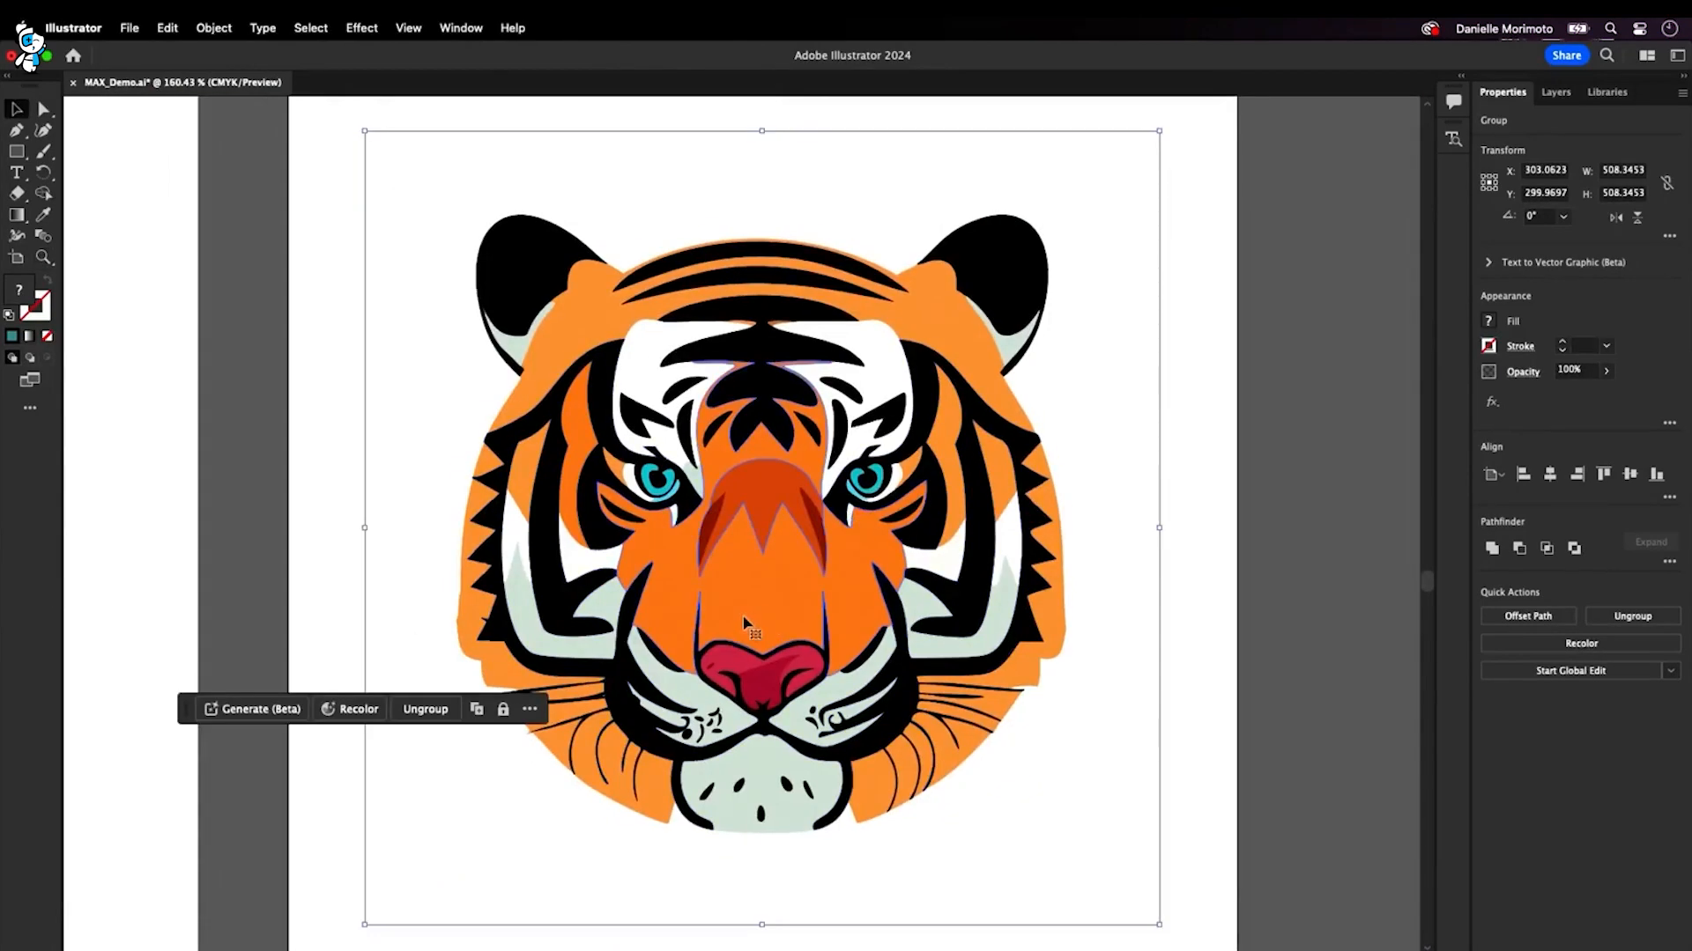
Generate a colorful kawaii tiger, review its variations, then select the desert cactus artwork.
left_click(252, 734)
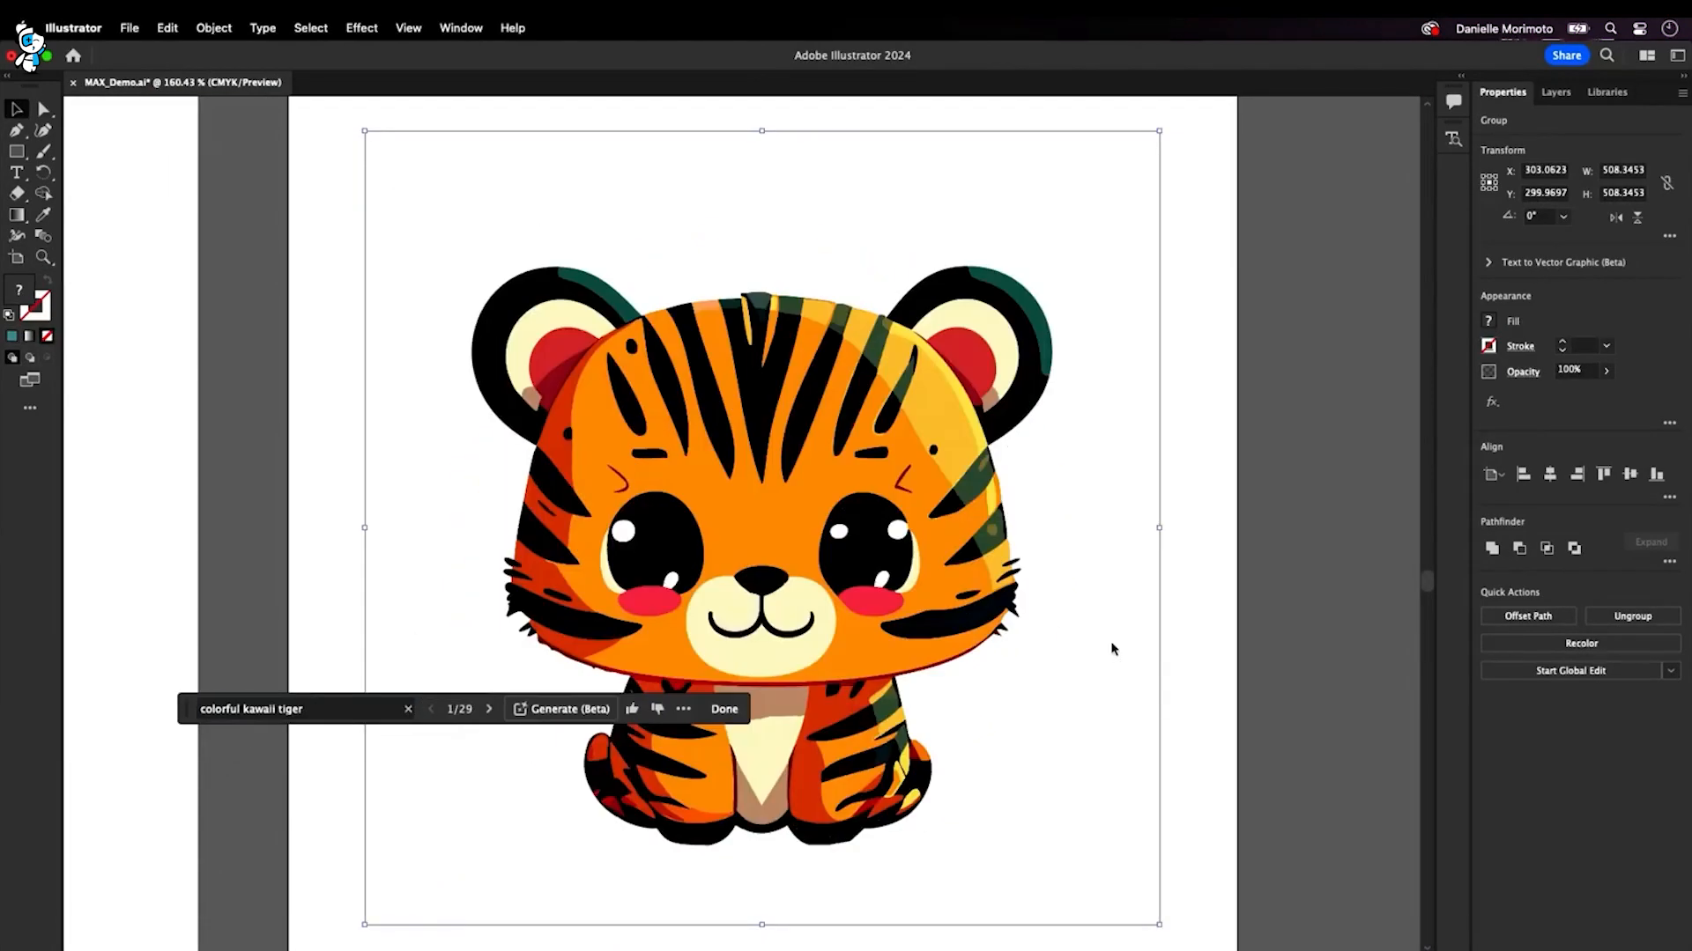
left_click(1500, 262)
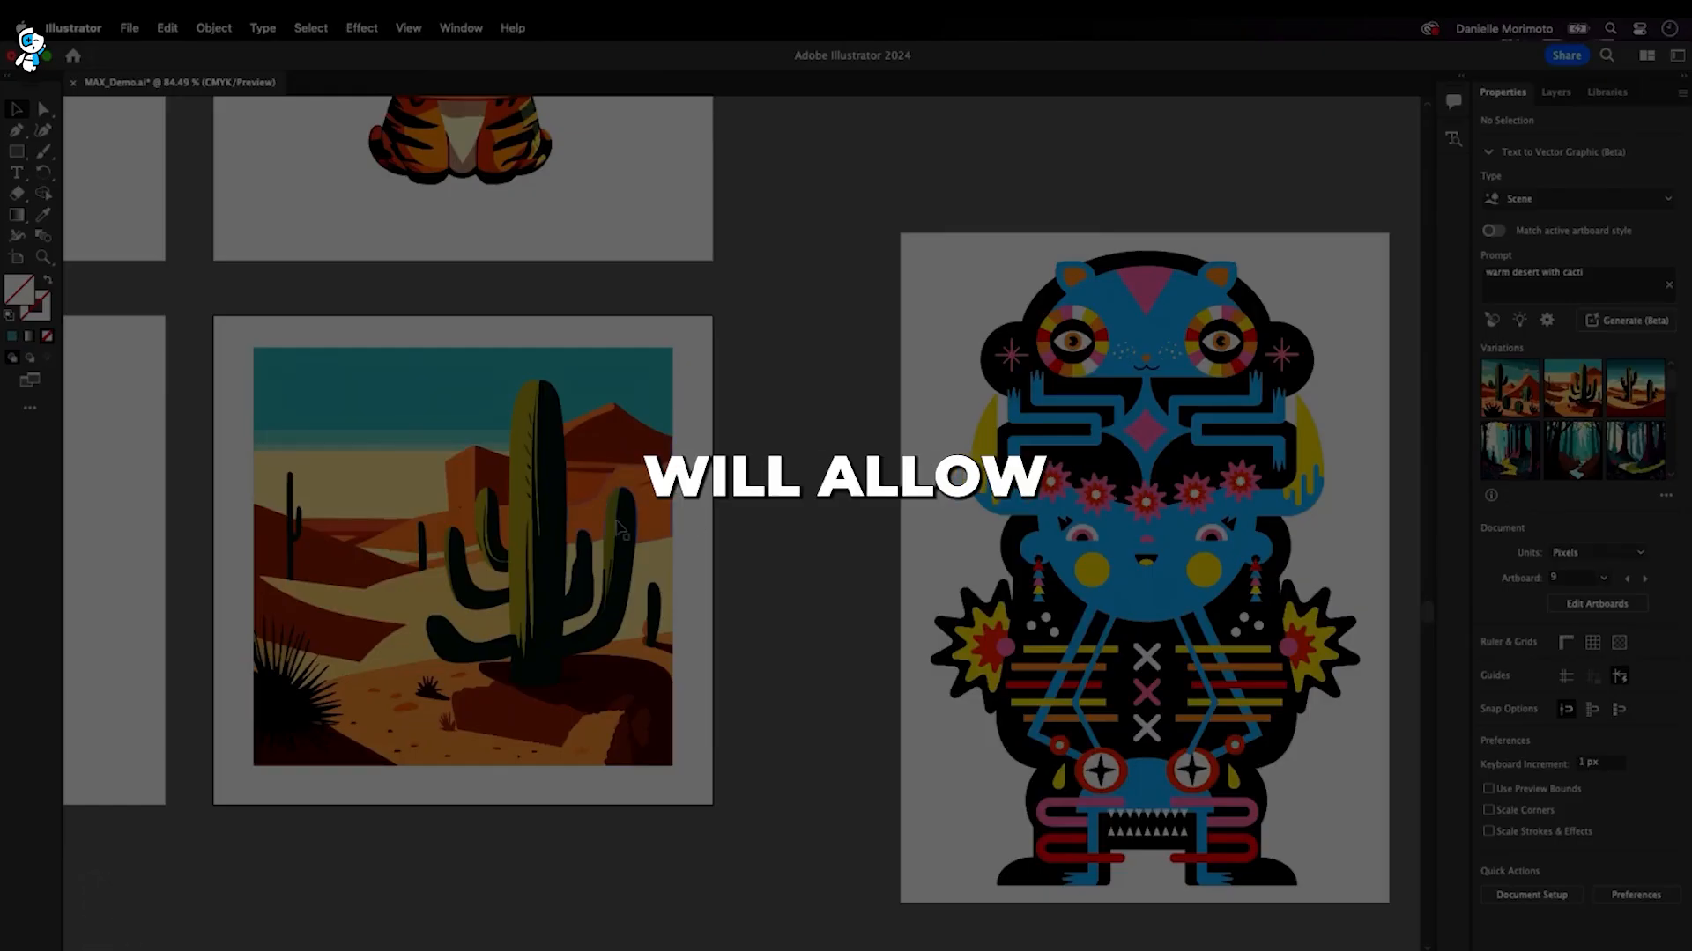
left_click(621, 529)
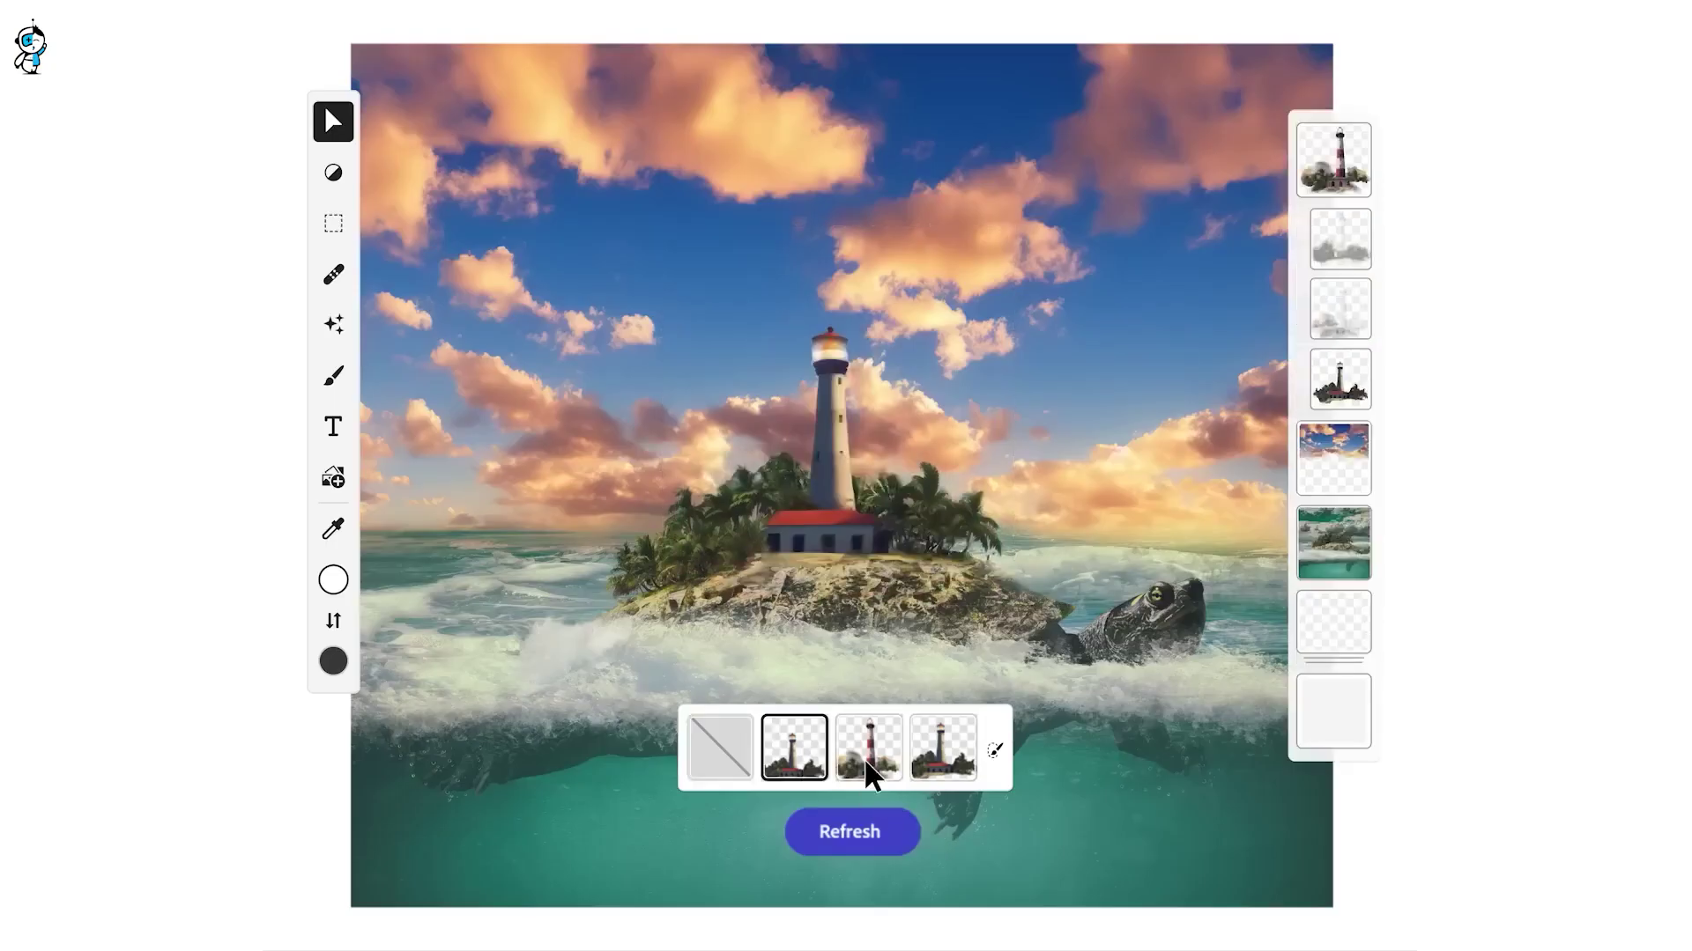
Swap in the striped lighthouse variation, then try the fourth lighthouse variation.
left_click(866, 756)
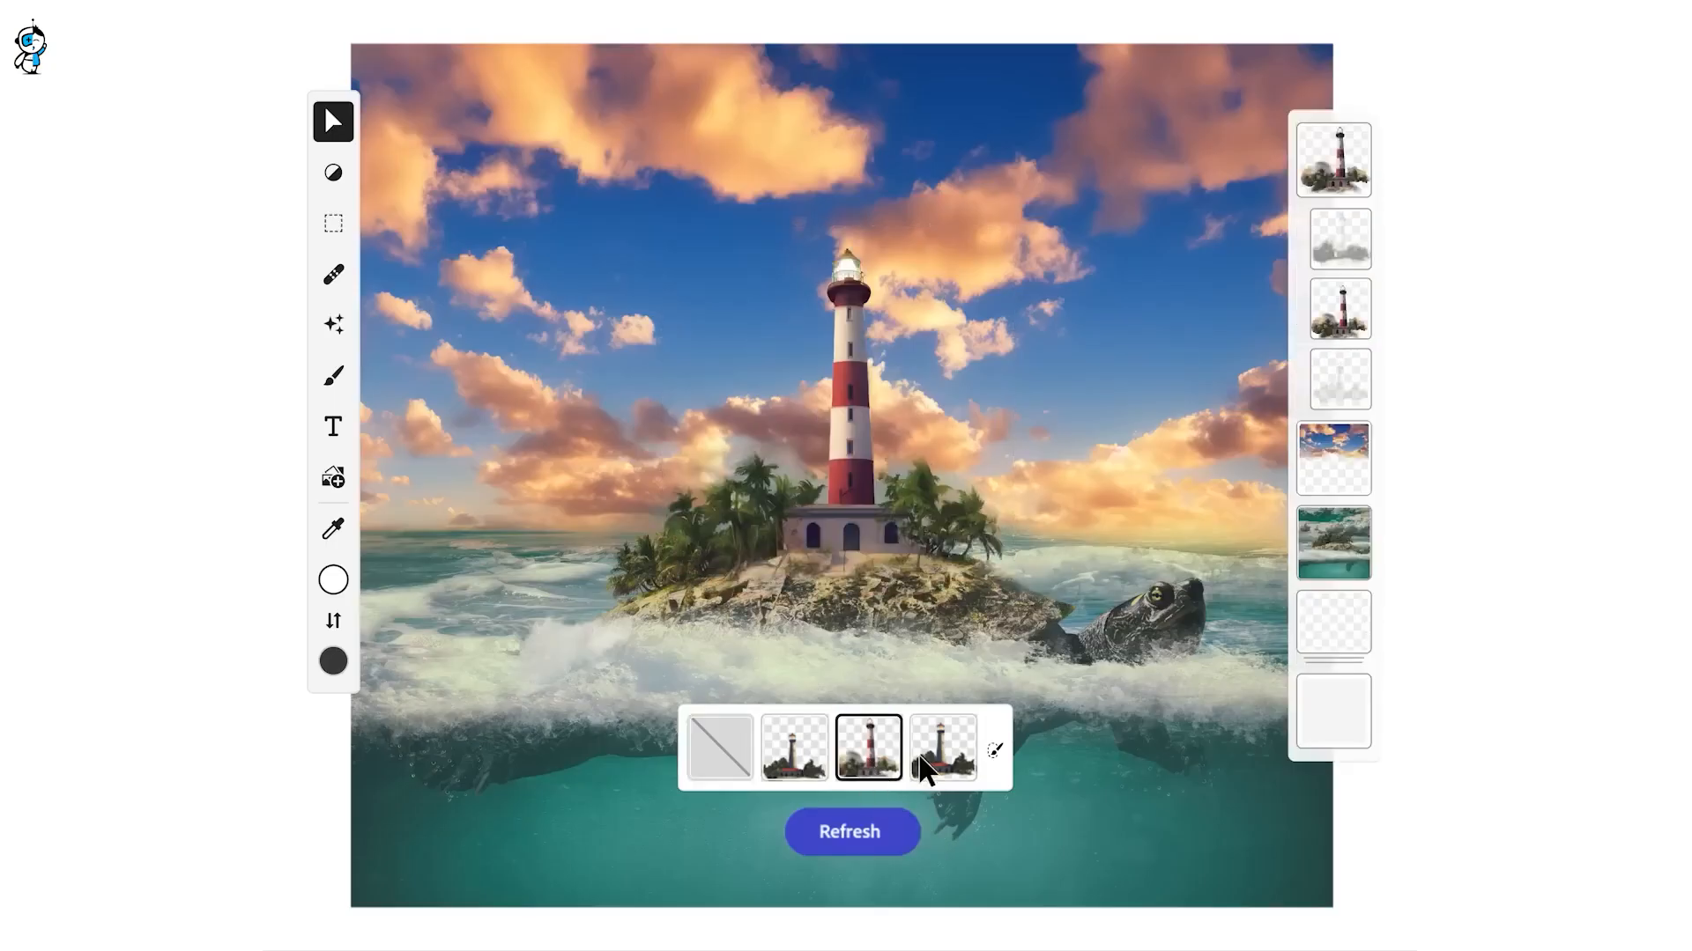
left_click(942, 749)
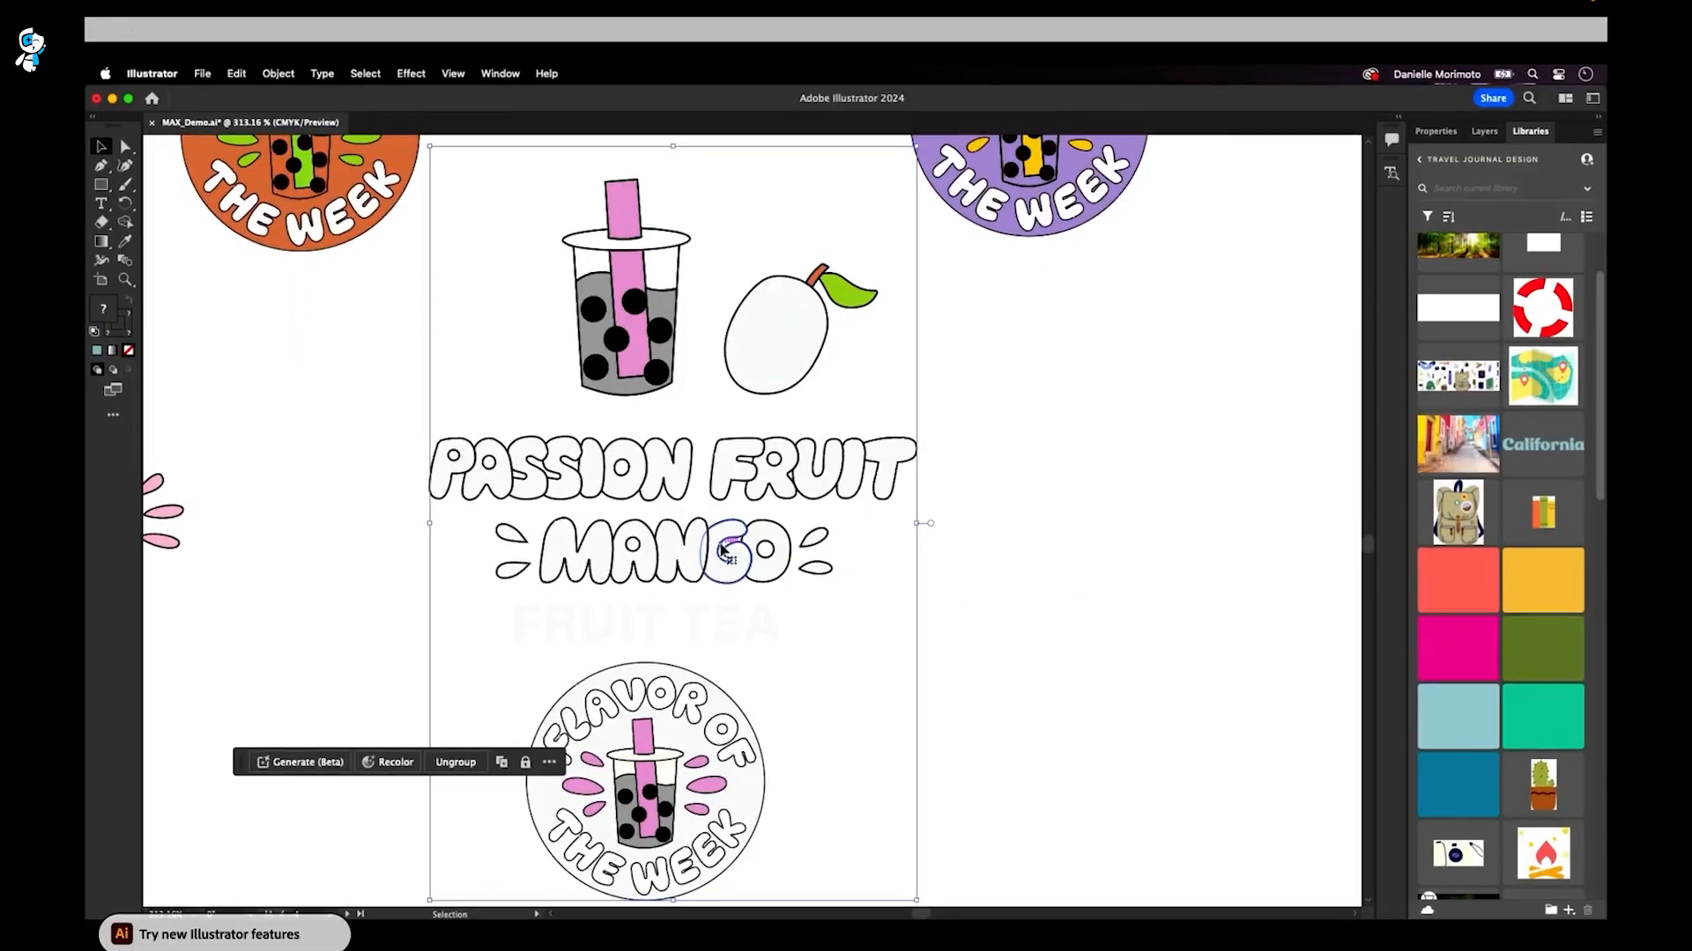
Generatively recolour the boba artwork with a 'passion fruit mango' prompt, choosing the yellow variation.
left_click(388, 761)
left_click(1044, 294)
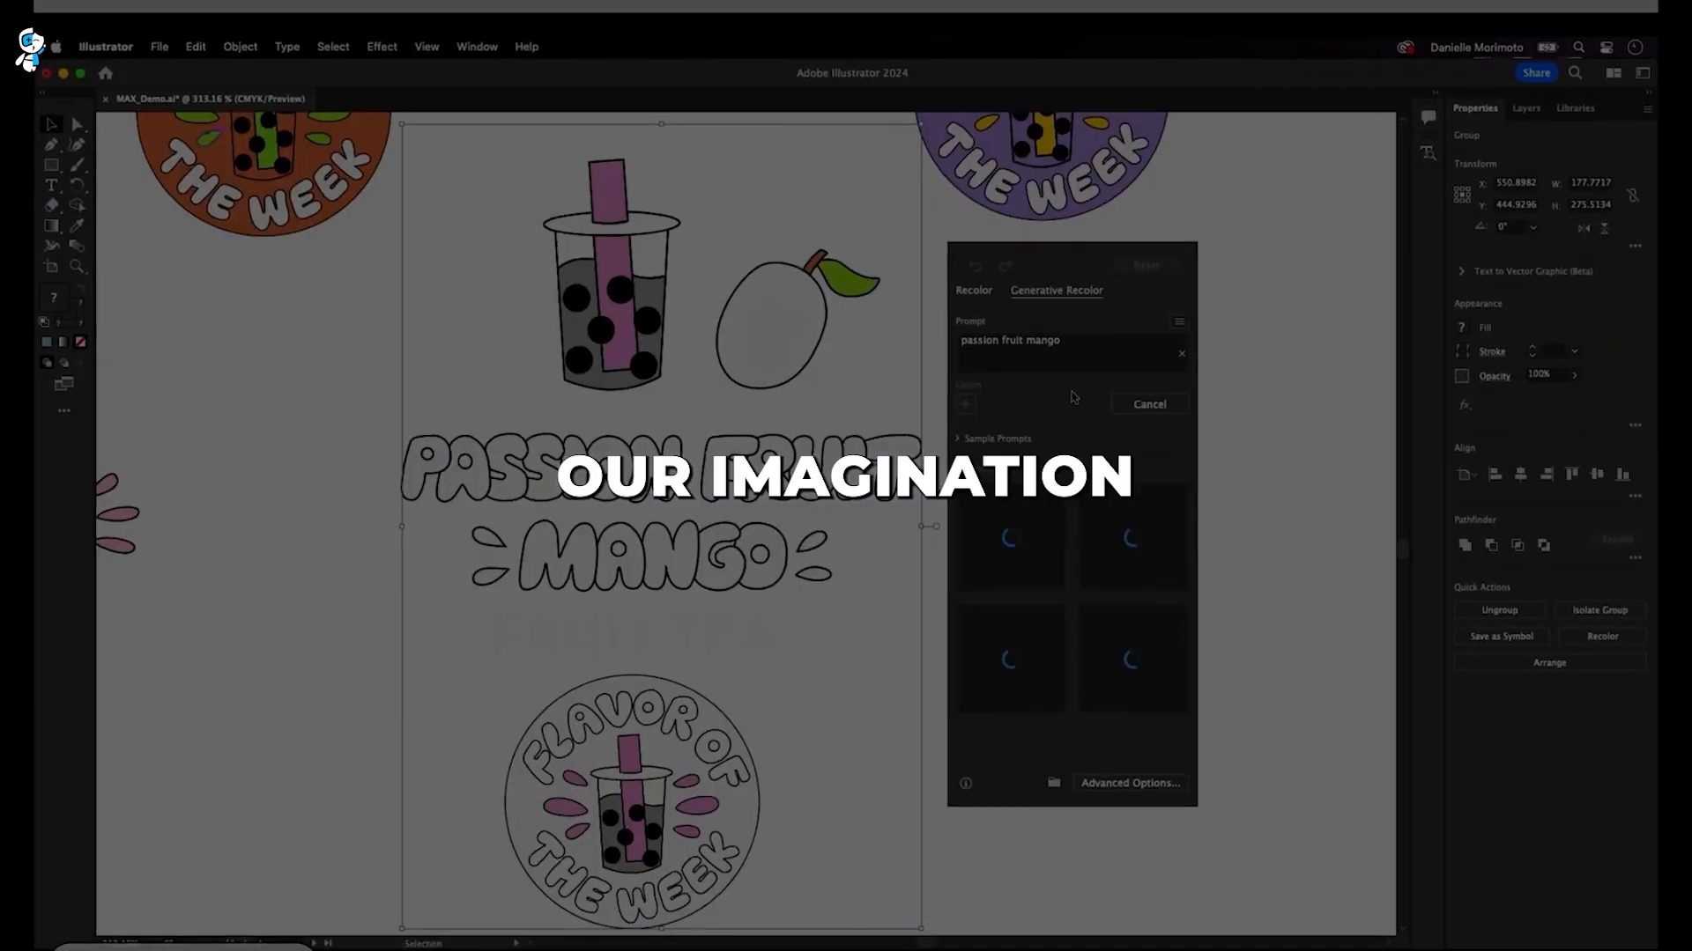
left_click(1007, 662)
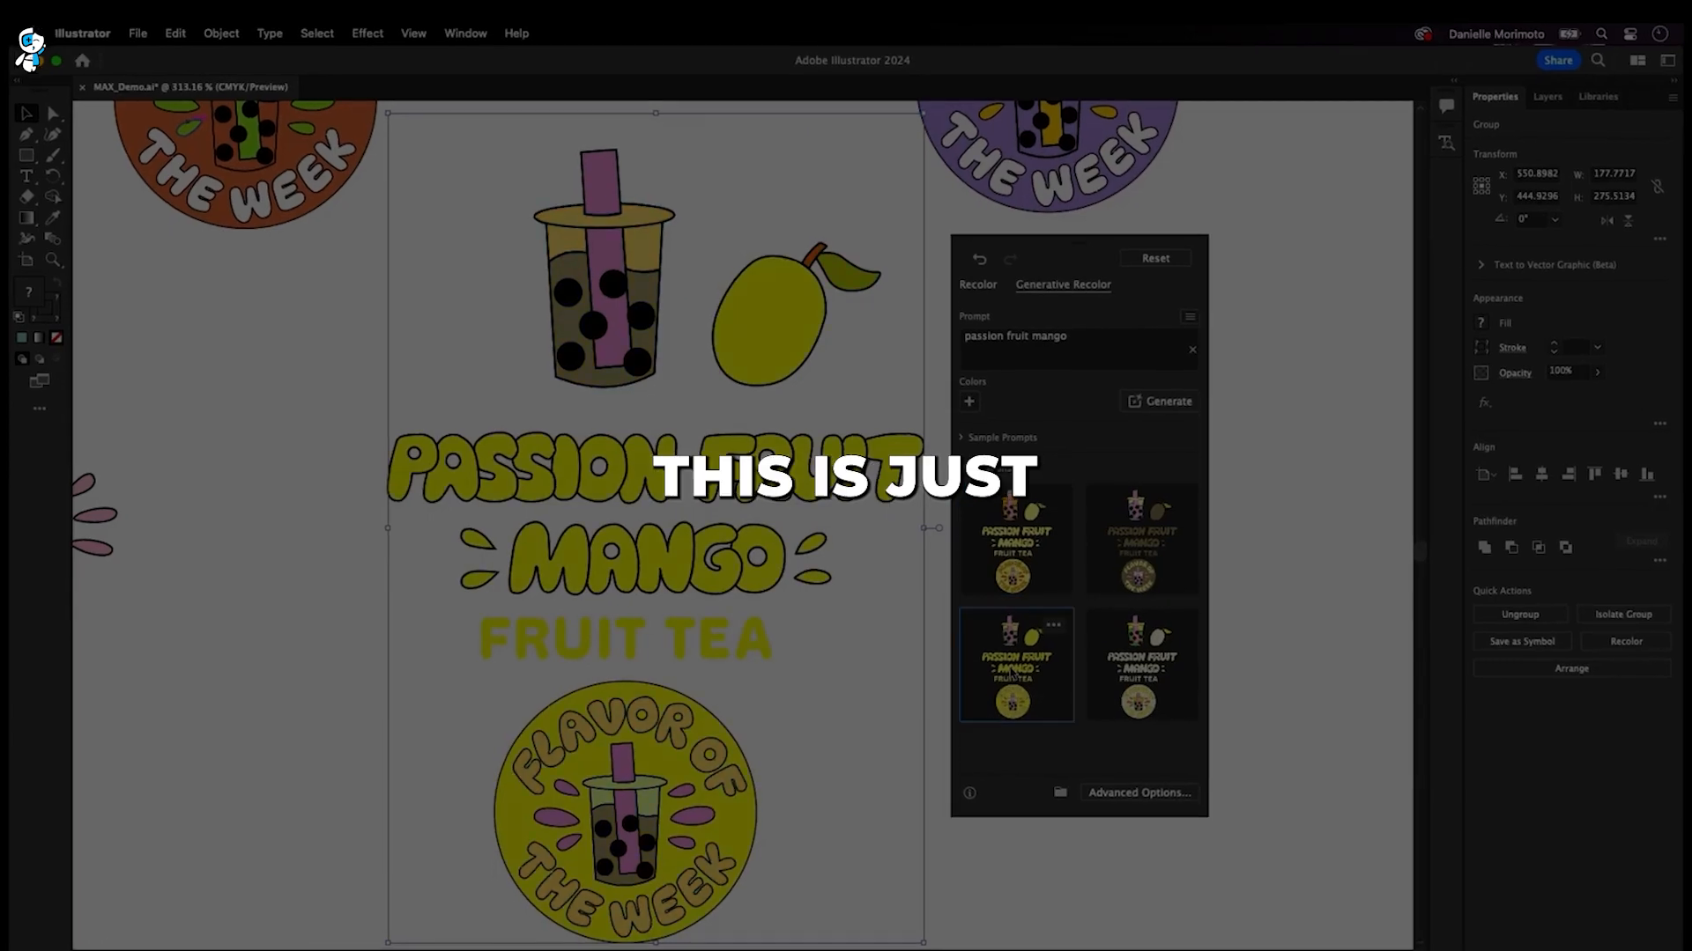